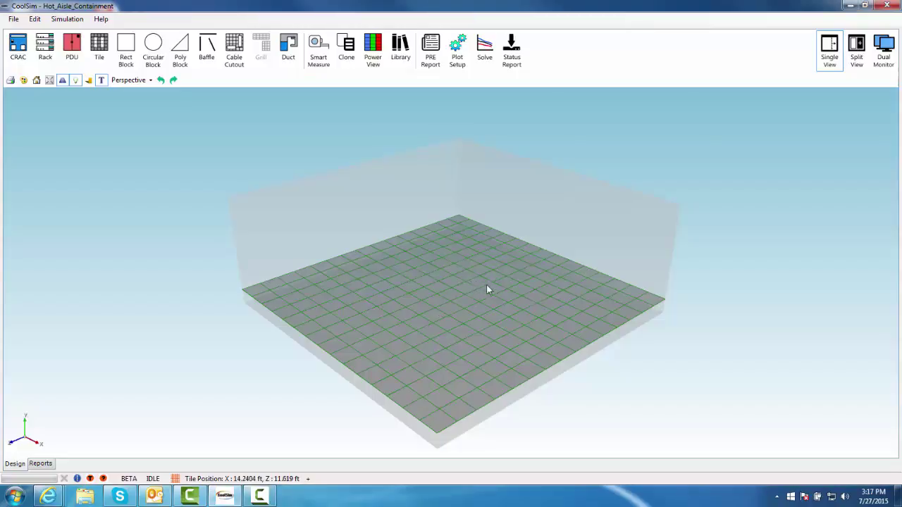
Make Room_0 a Non-Raised Floor with Ceiling Plenum and switch to the Top view
right_click(469, 281)
click(497, 288)
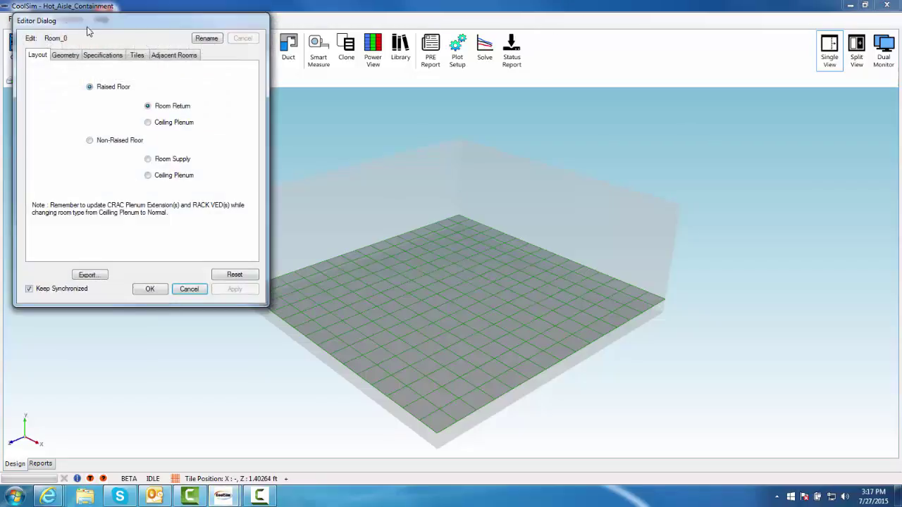
drag(88, 31, 372, 56)
click(382, 168)
click(446, 201)
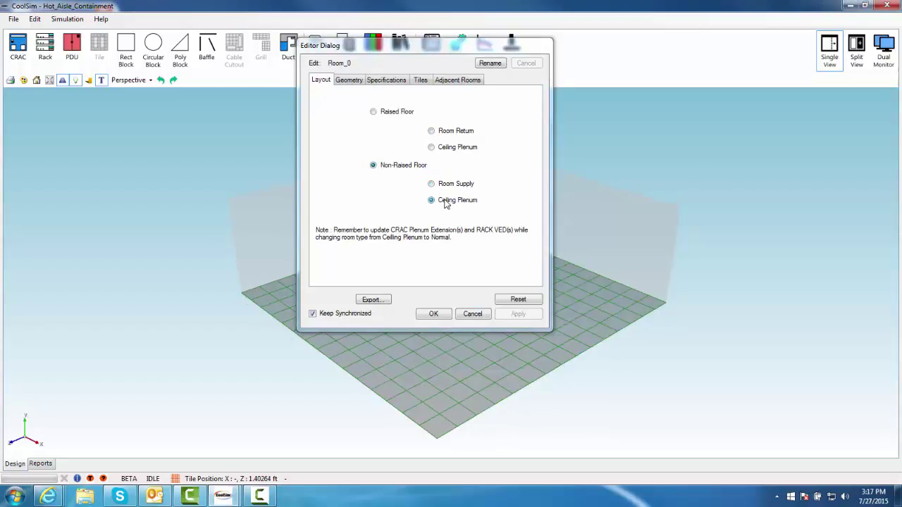
click(351, 82)
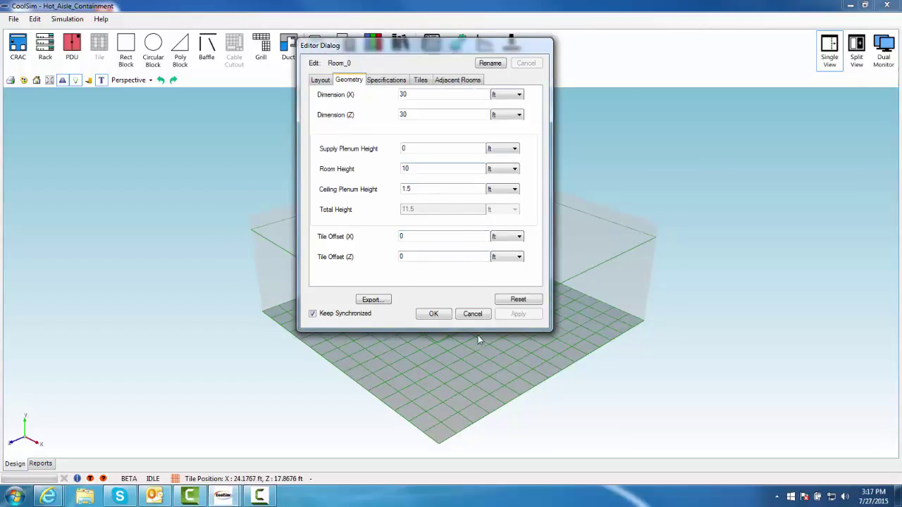
click(433, 314)
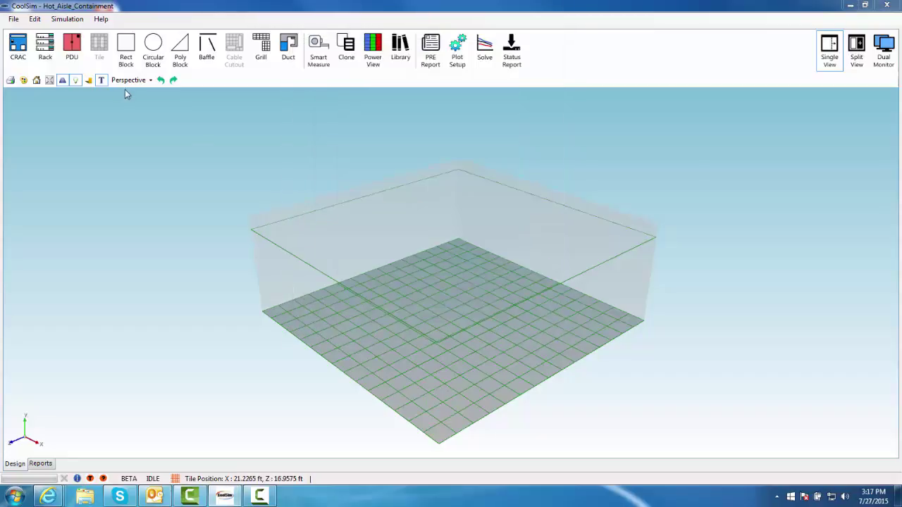
click(132, 79)
click(144, 107)
Place CRAC_0 at tiles A1–B2 and set it to Down Flow with 28 kW capacity
drag(21, 56, 309, 149)
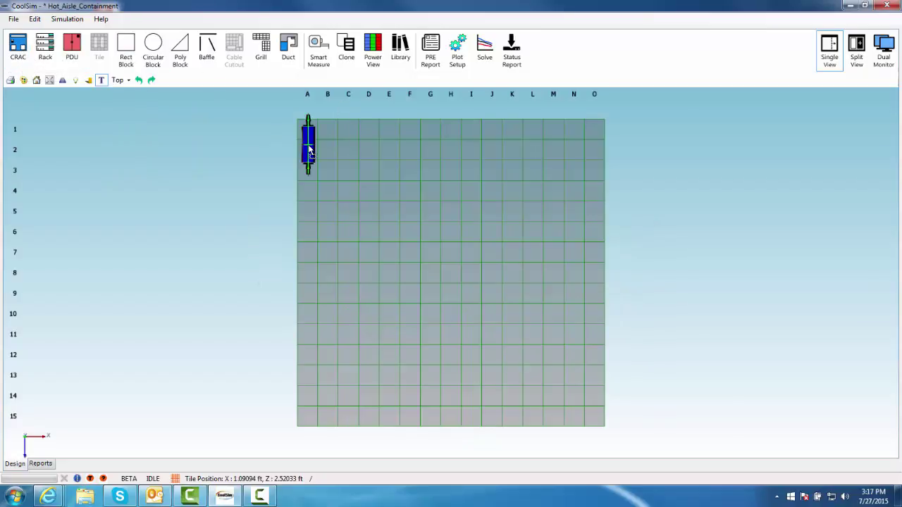
right_click(313, 150)
click(315, 151)
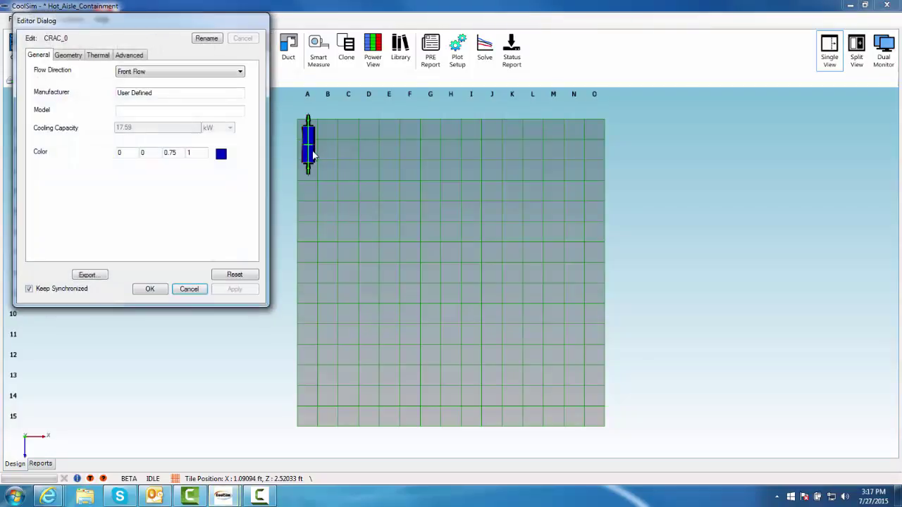
click(159, 71)
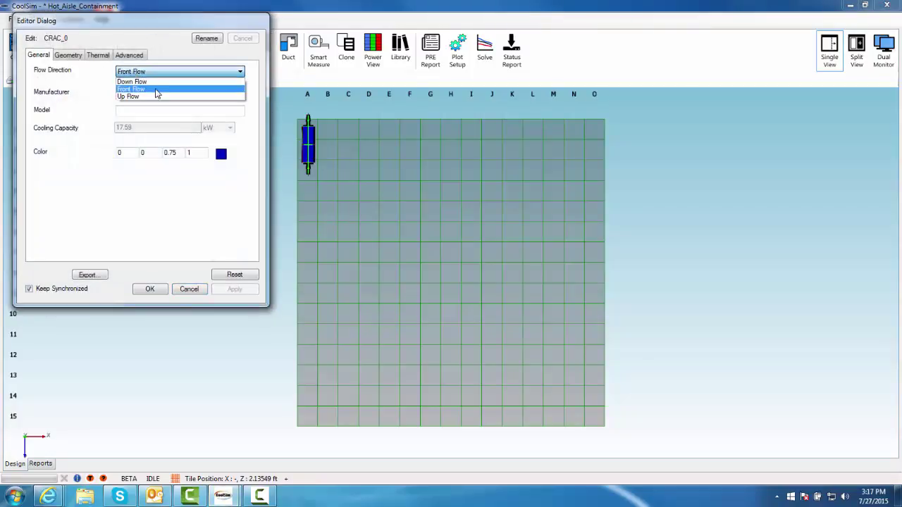
click(161, 83)
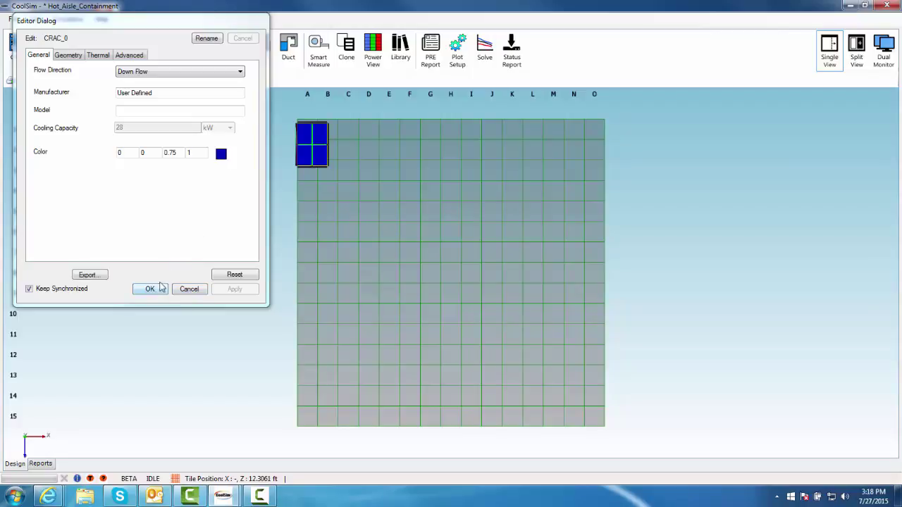
click(163, 292)
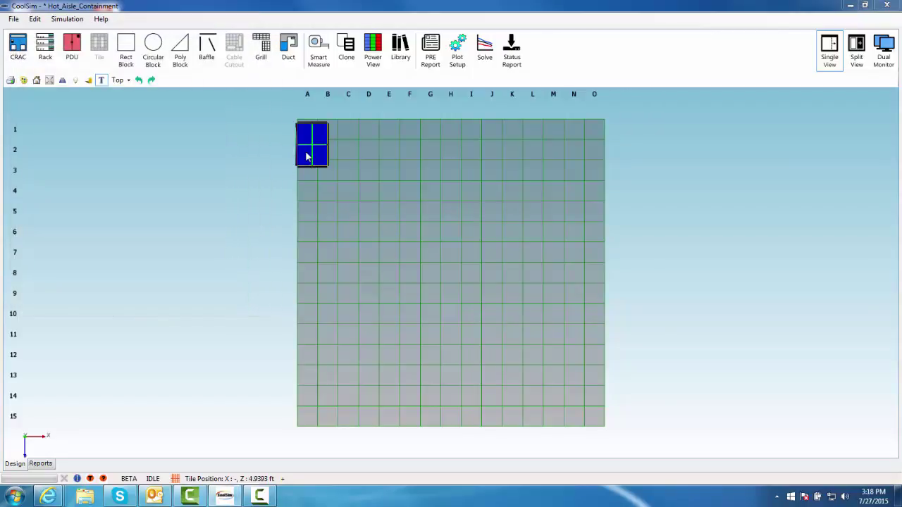
Put a copy of the CRAC flush in the top-right corner at N1–O2
mouse_move(309, 153)
mouse_down()
mouse_move(296, 134)
mouse_move(310, 150)
mouse_up()
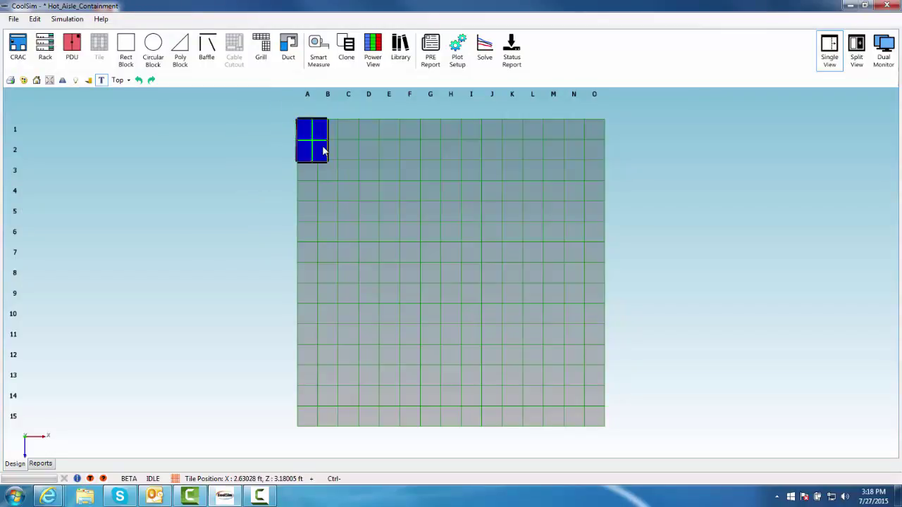
click(577, 141)
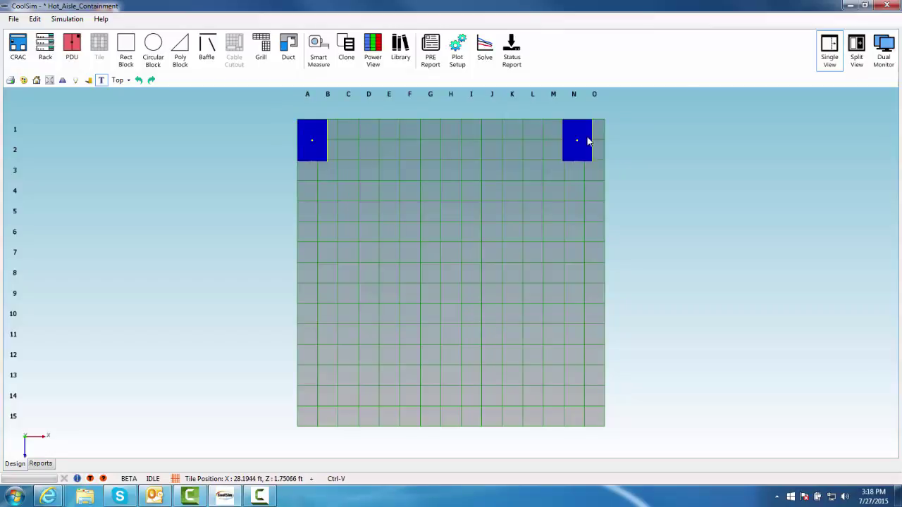
click(589, 141)
drag(590, 150, 603, 150)
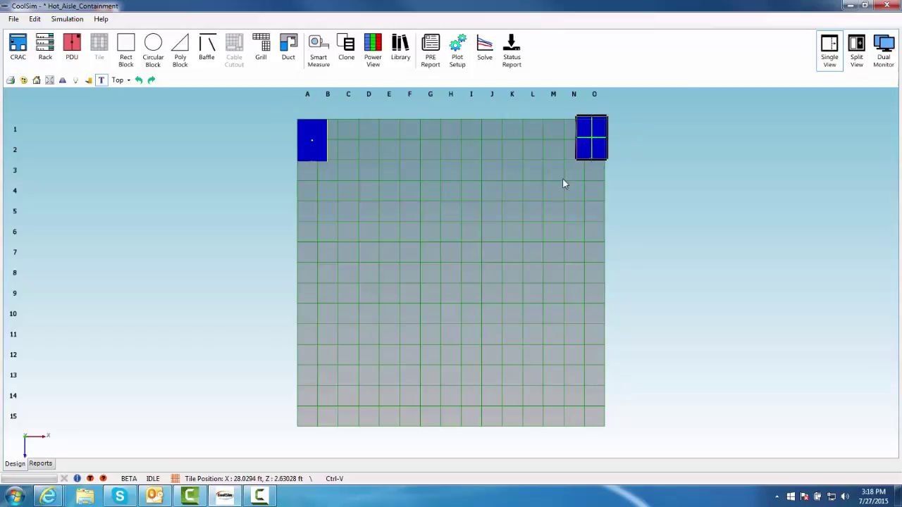
click(326, 411)
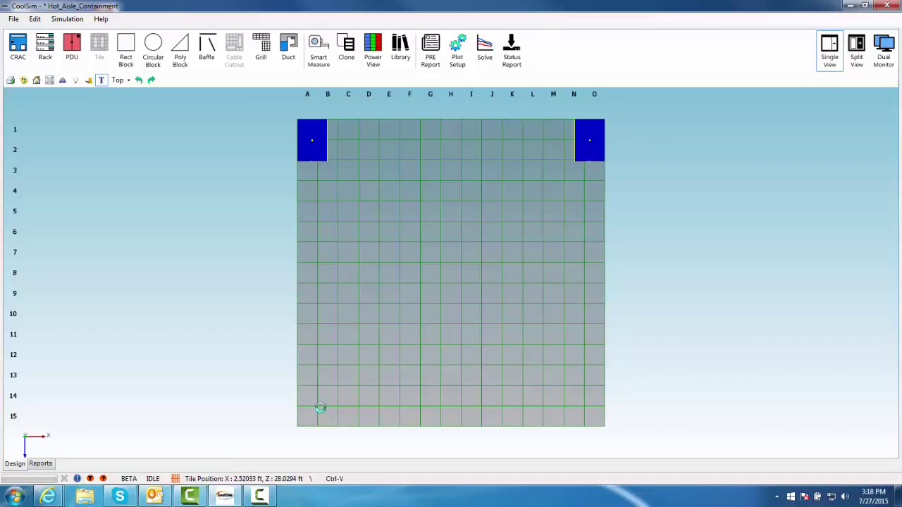
Paste two more CRAC copies into the bottom-left (A14–B15) and bottom-right (N14–O15) corners
click(188, 290)
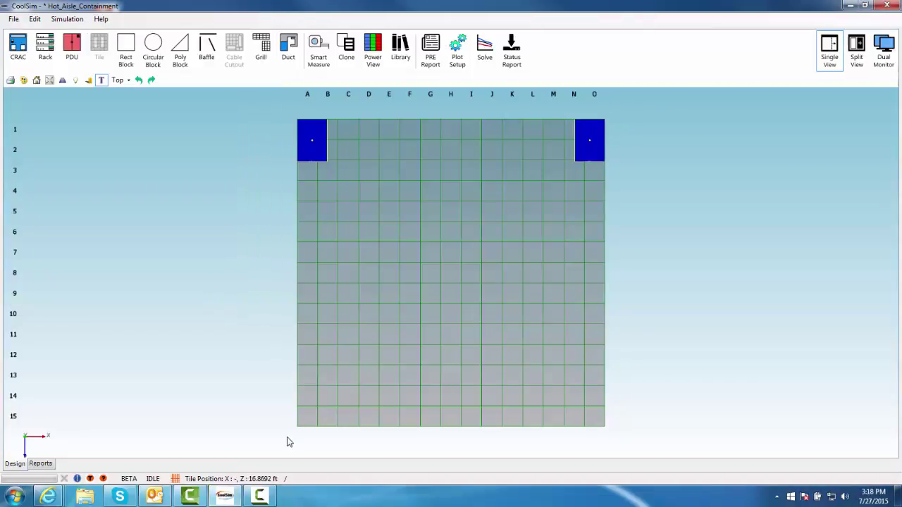
key(ctrl)
key(ctrl+v)
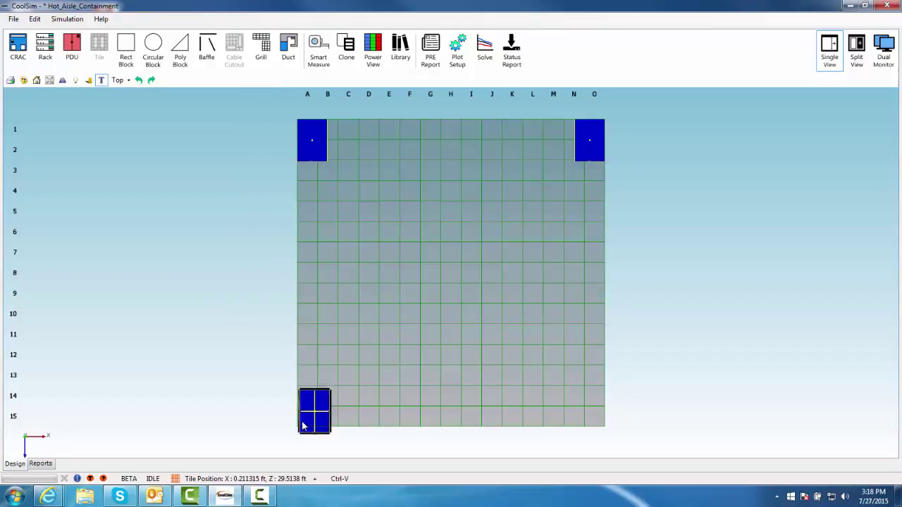
click(303, 423)
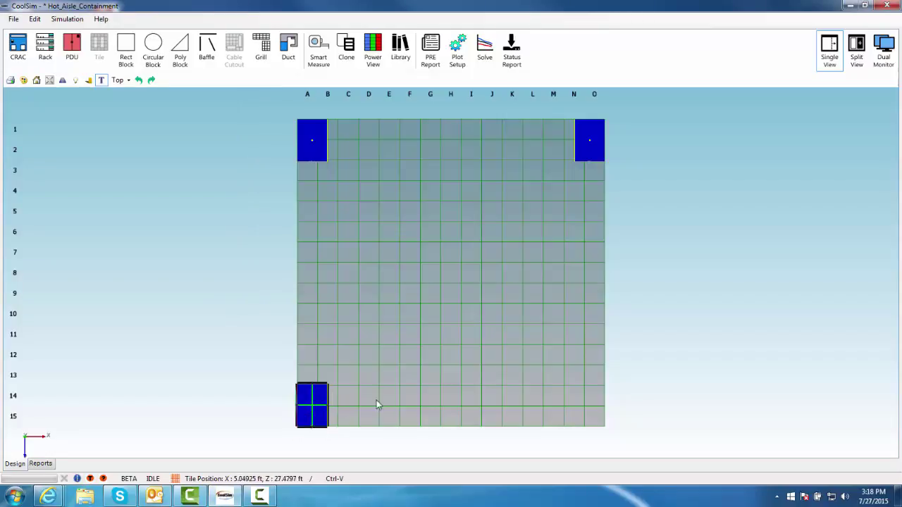
click(597, 409)
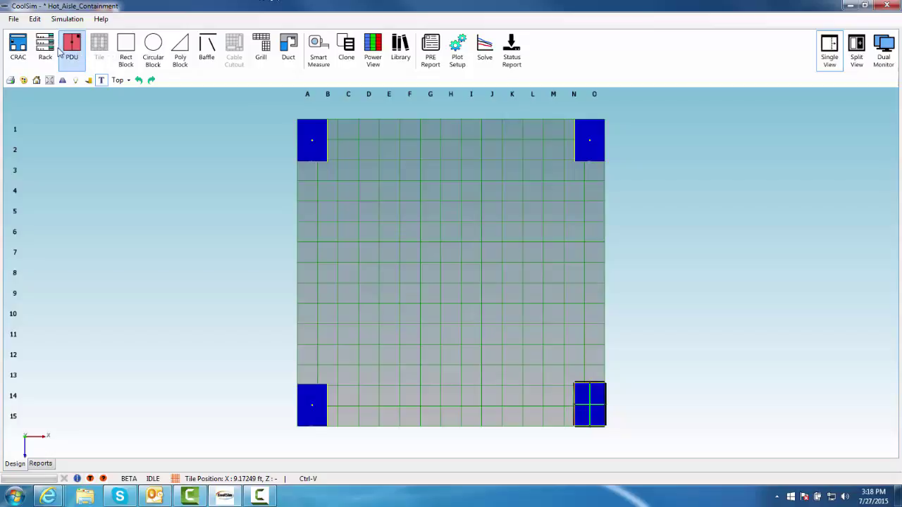
Add a five-rack row, RackRow_0, rotated to run vertically through columns E–F, rows 2–6
click(399, 197)
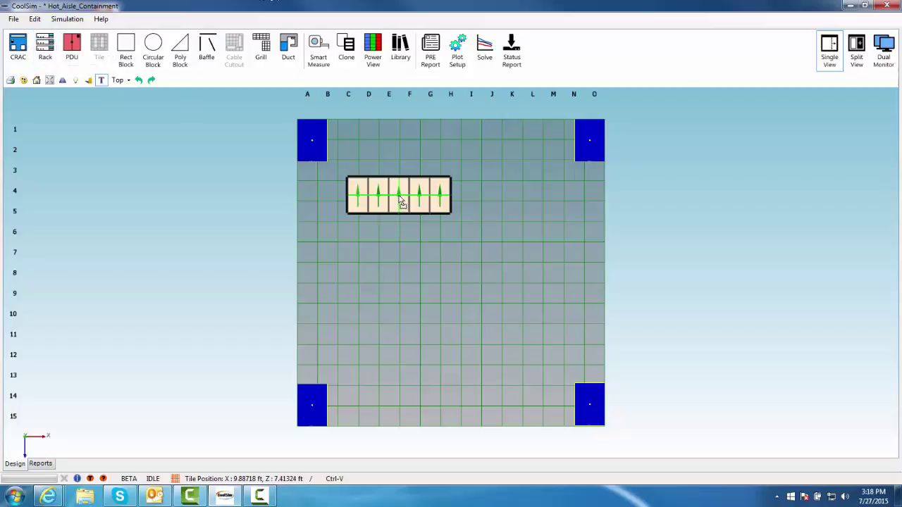
right_click(405, 197)
key(Escape)
double_click(407, 204)
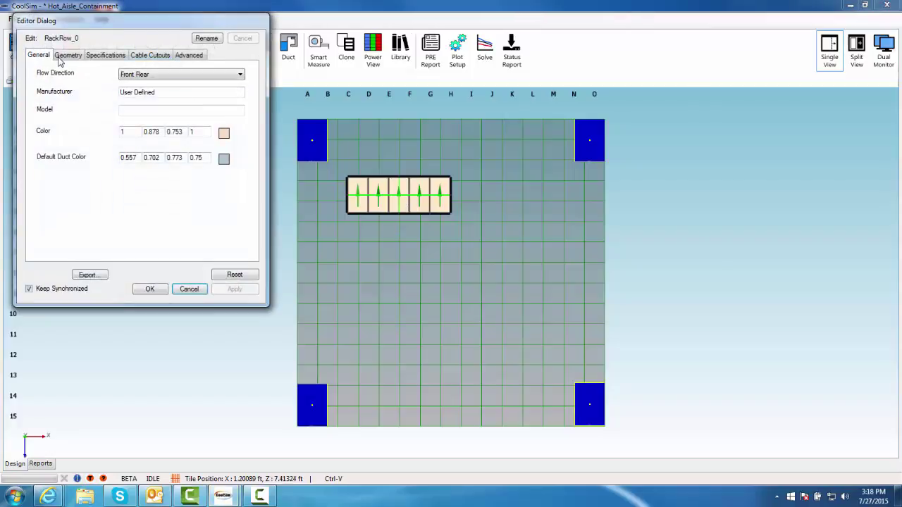
click(64, 55)
click(237, 77)
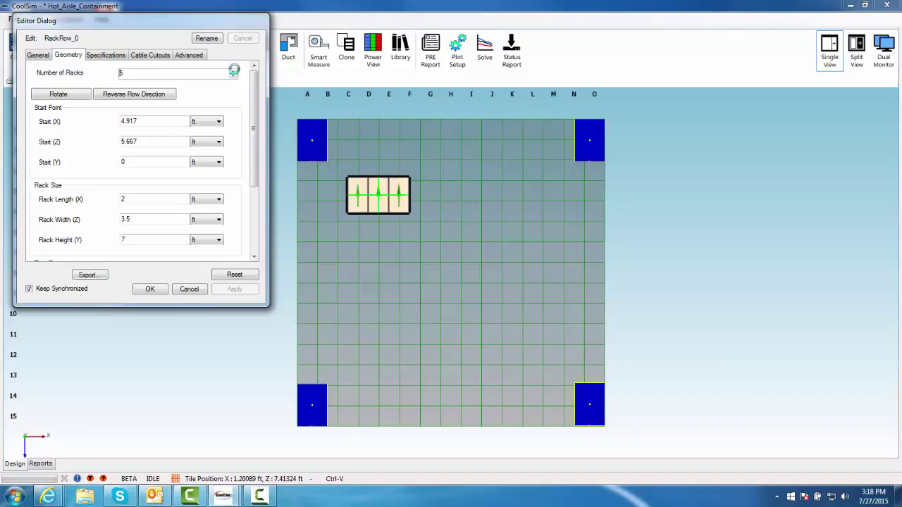
click(70, 94)
click(150, 289)
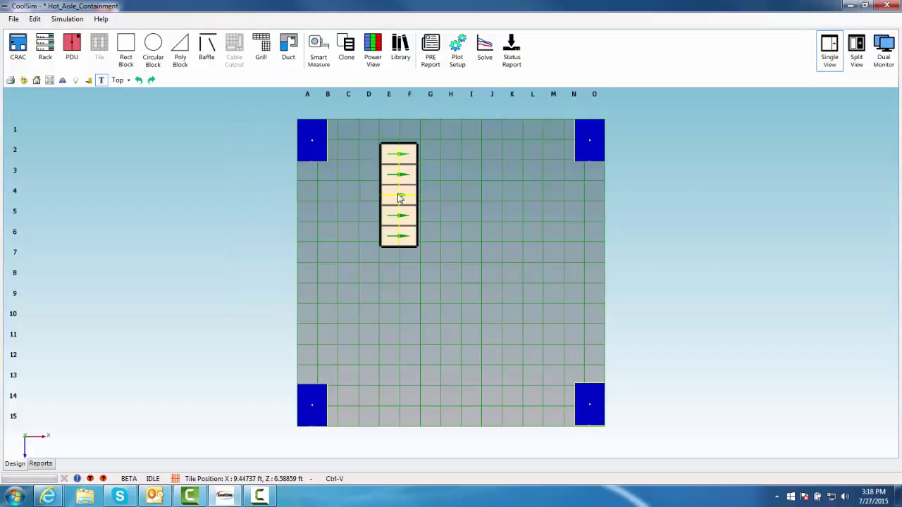
Move the five-rack row down to rows 3–7 in columns E–F
drag(398, 198, 400, 216)
scroll(400, 215, up, 2)
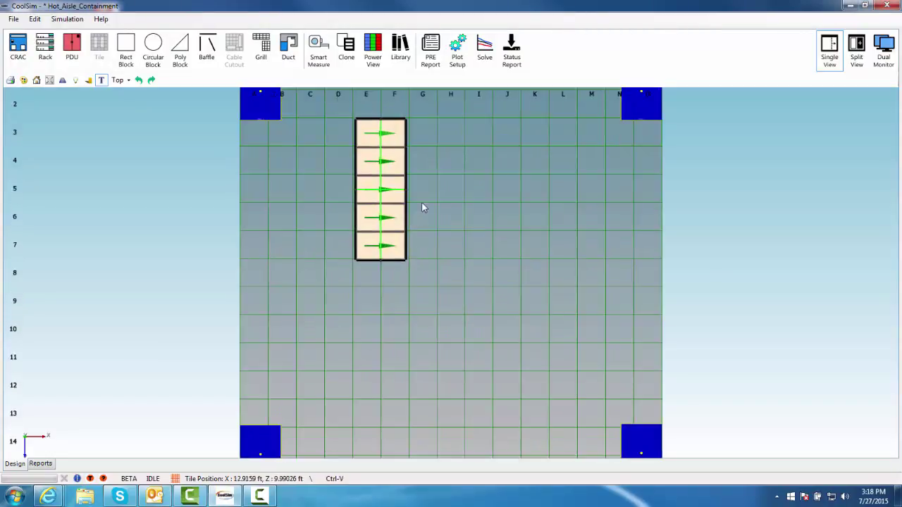
drag(398, 159, 376, 172)
click(444, 169)
click(429, 179)
Paste a copy of the rack row at rows 9–13, leaving a one-tile gap
click(393, 197)
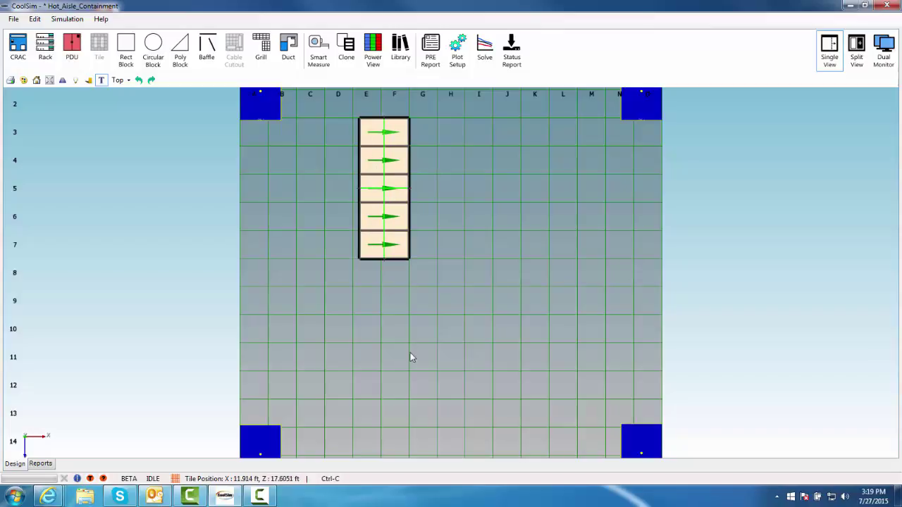
click(387, 347)
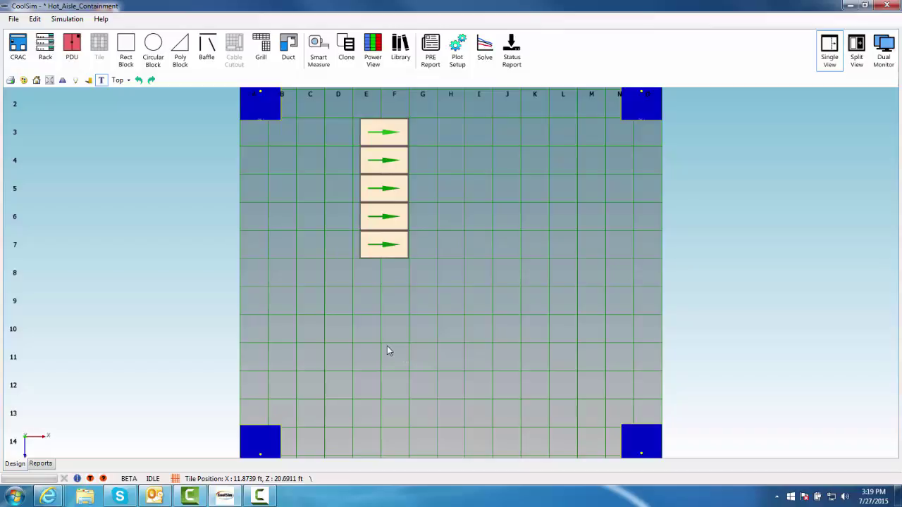
key(ctrl)
key(ctrl+v)
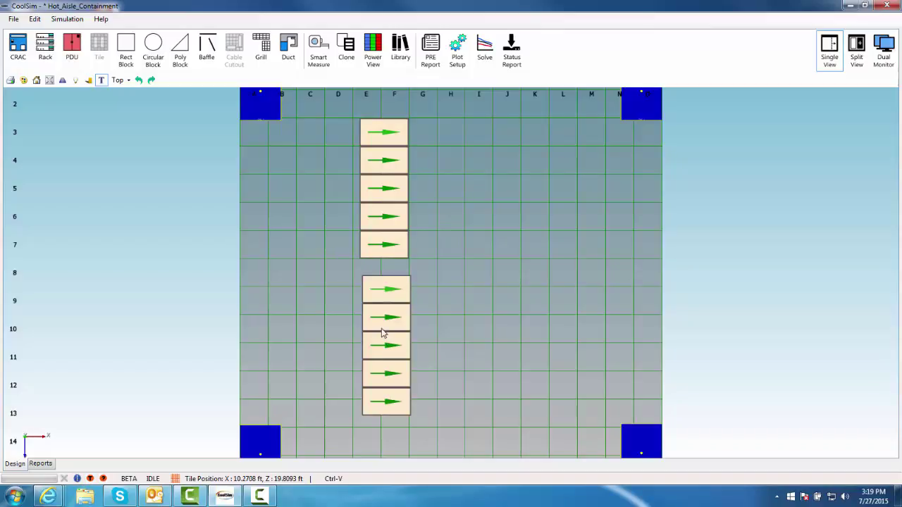
click(380, 323)
click(433, 305)
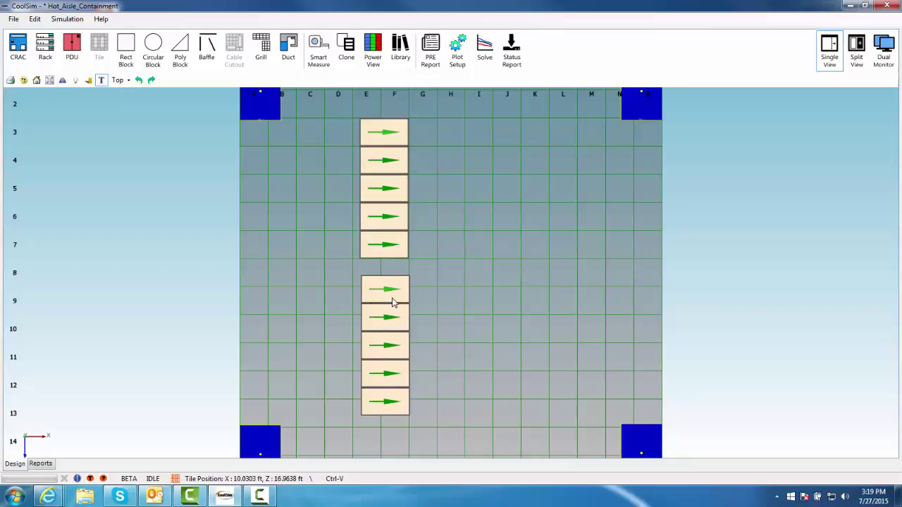
Align both E–F rack columns on a shared X edge so they form one straight line
scroll(395, 303, up, 2)
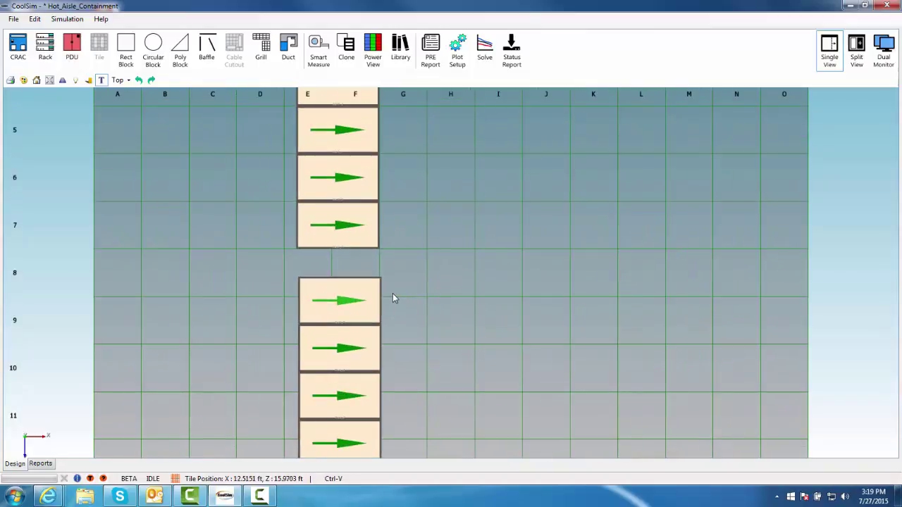
drag(374, 301, 368, 301)
click(359, 301)
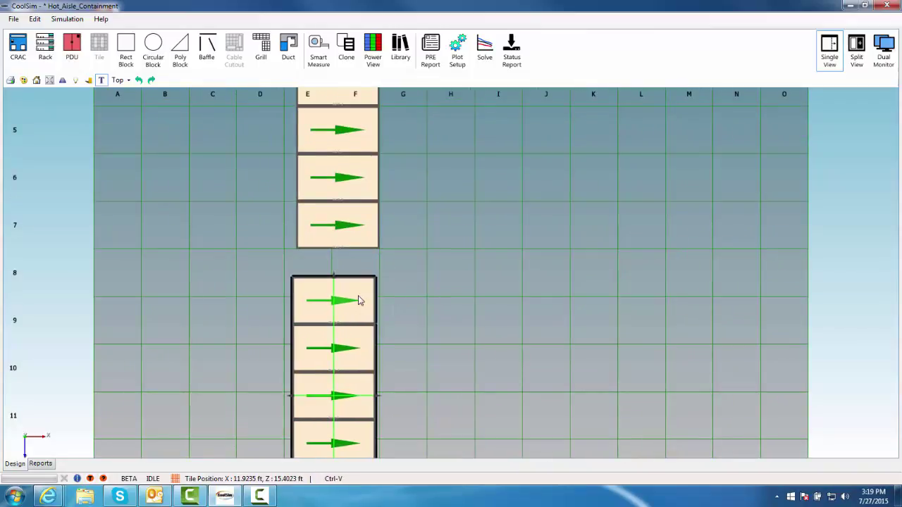
shift+click(372, 239)
right_click(358, 209)
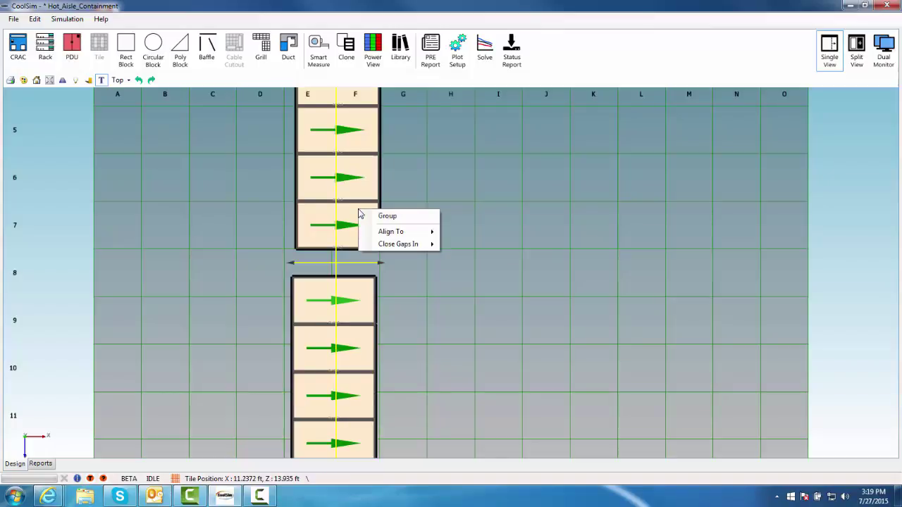
mouse_move(426, 232)
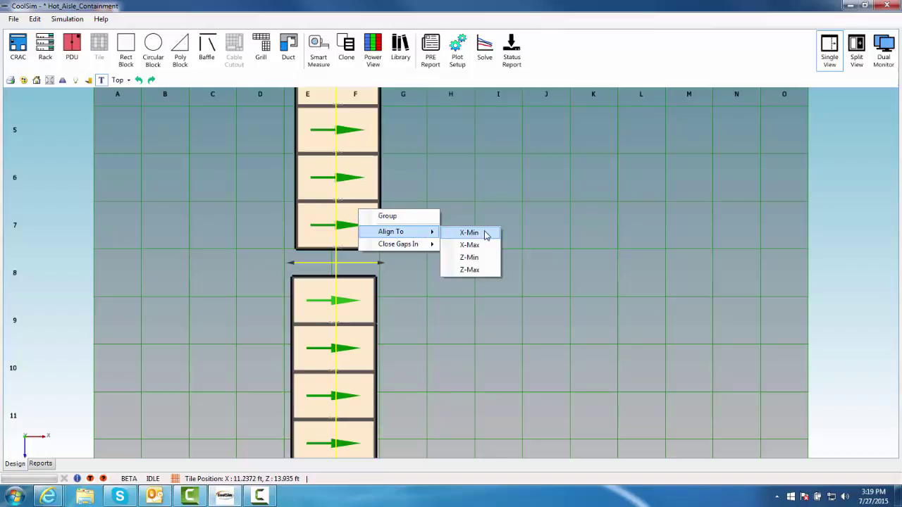
click(470, 244)
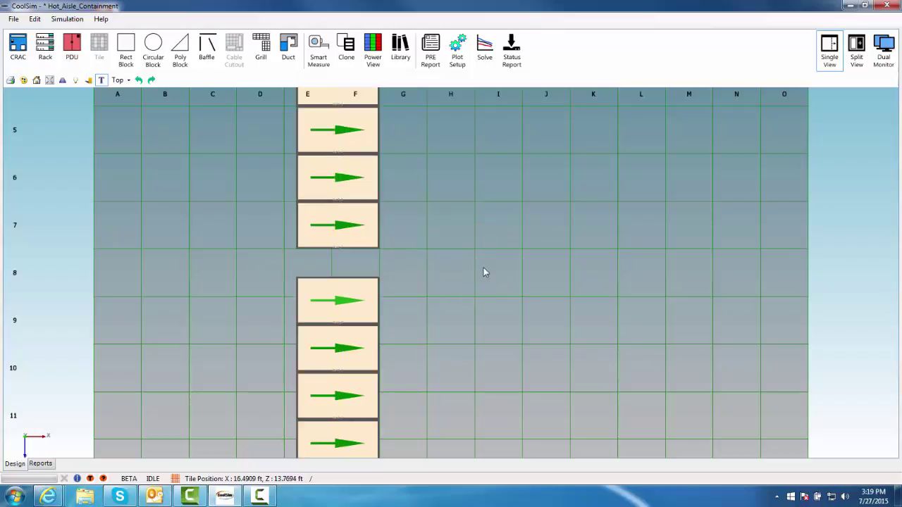
scroll(486, 225, down, 3)
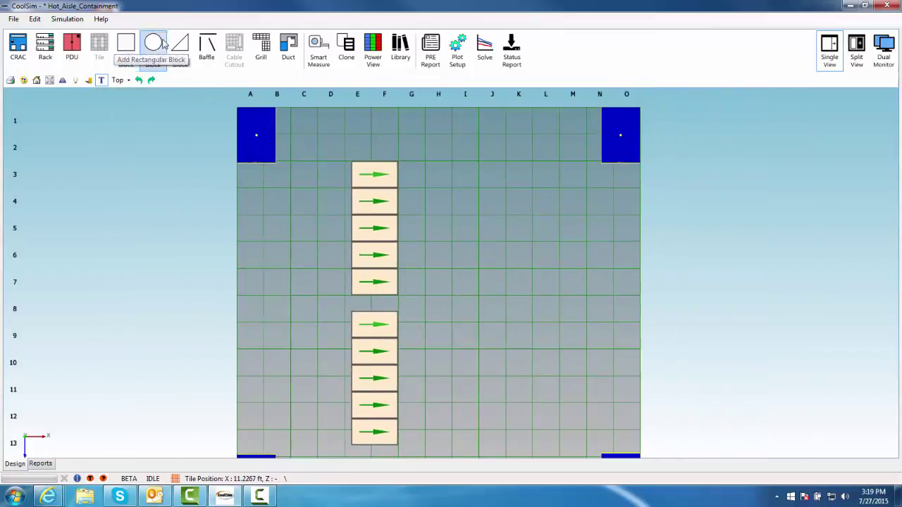
Add a new rack row and reduce it to 2 racks
click(39, 48)
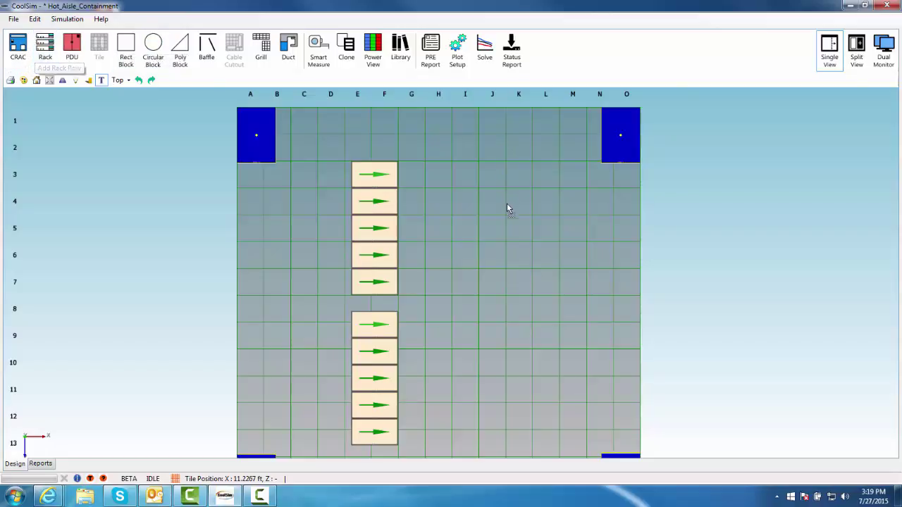
right_click(457, 203)
key(Escape)
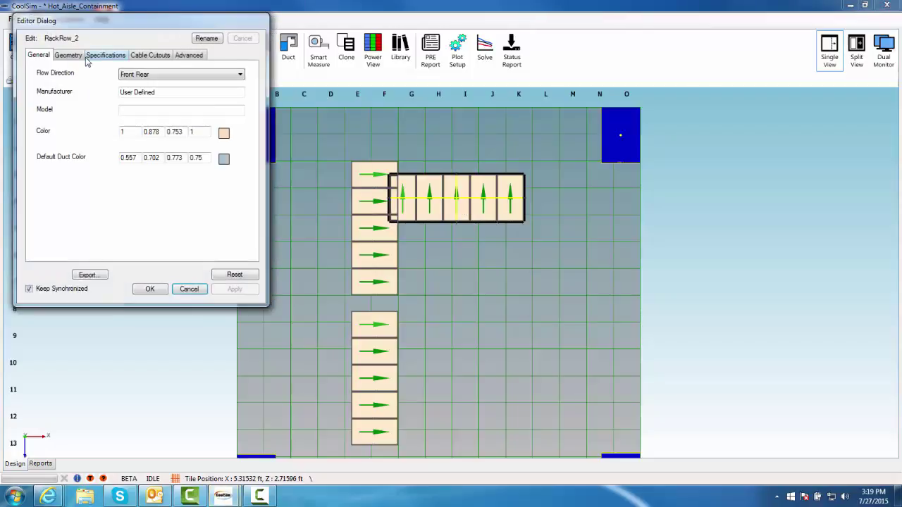
click(68, 56)
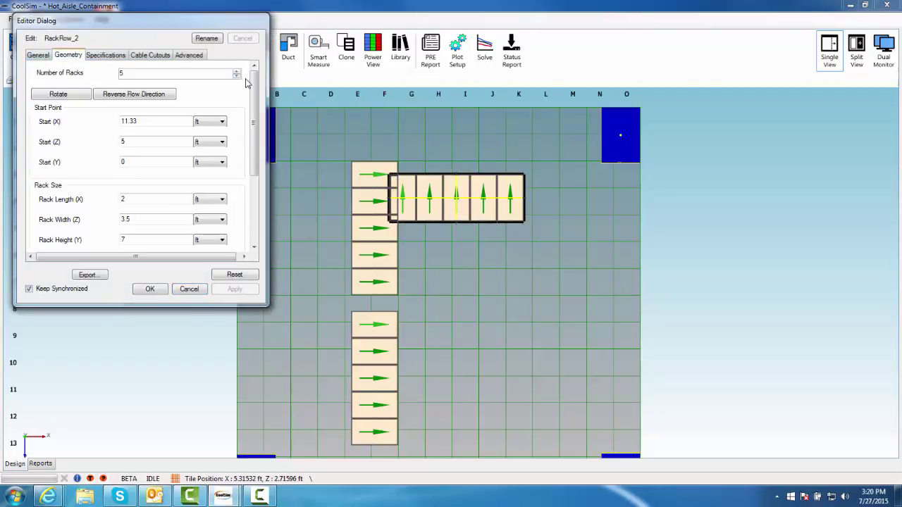
click(237, 77)
click(237, 76)
click(237, 77)
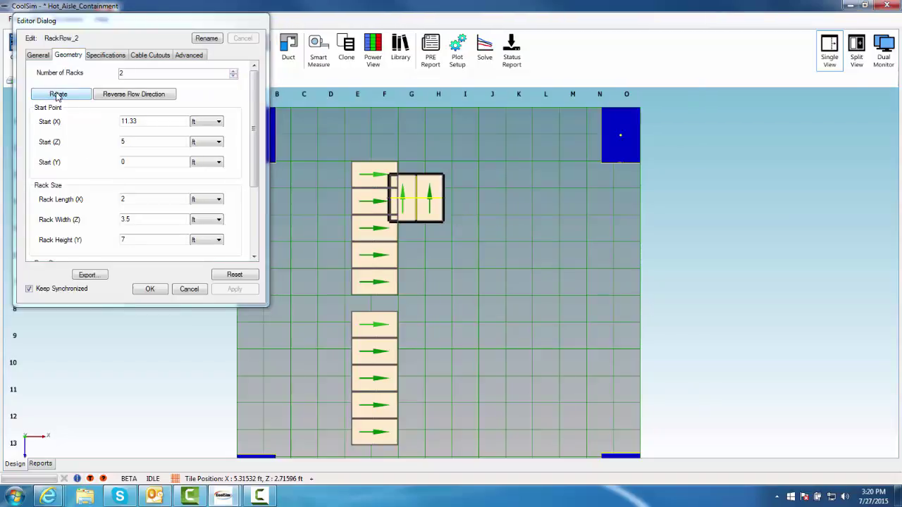
Rotate the two-rack row to face left and move it to columns H–I, rows 3–4
click(58, 94)
click(58, 95)
click(57, 95)
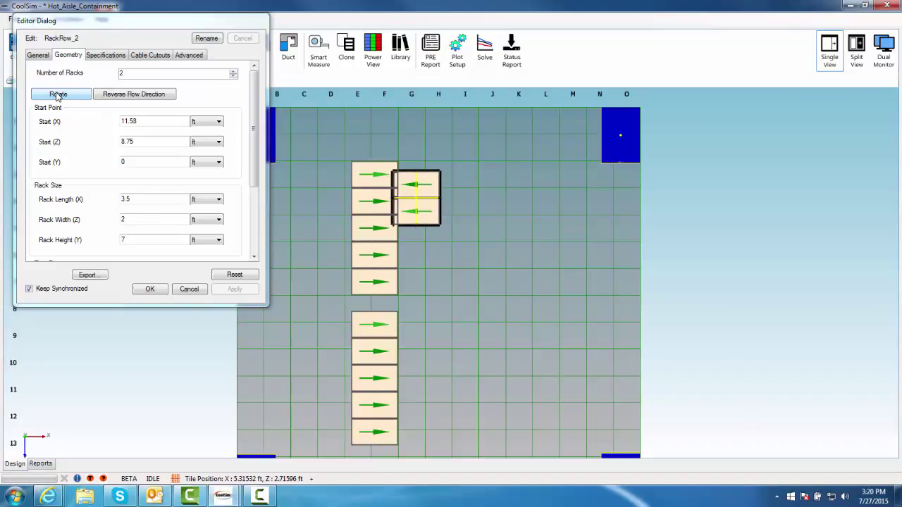
click(150, 289)
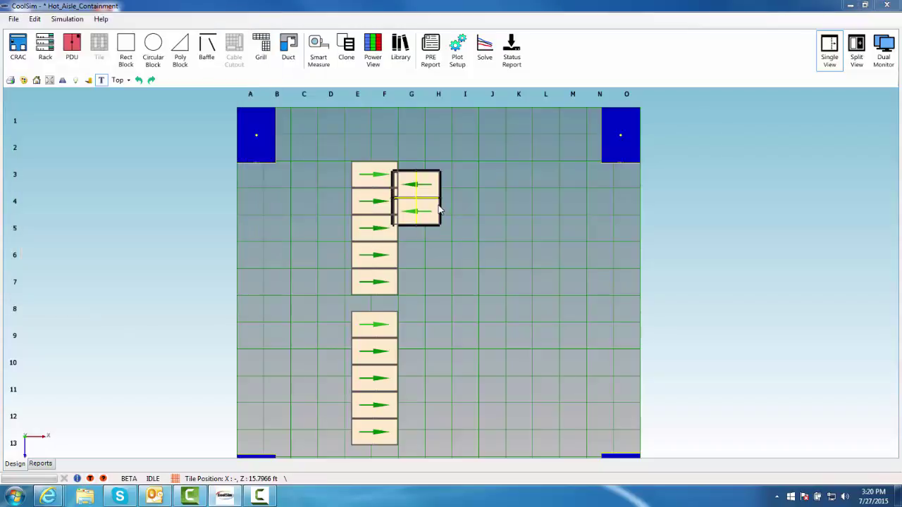
drag(436, 208, 472, 201)
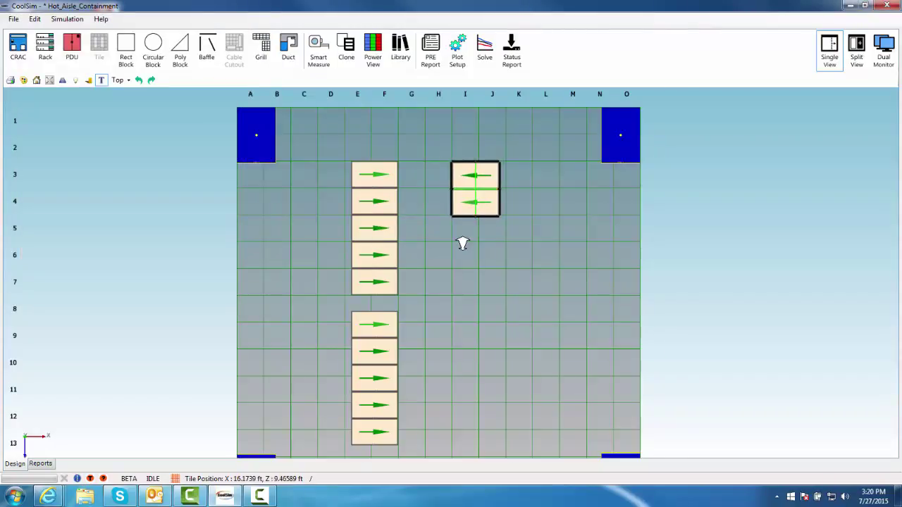
Align the two-rack block's Z-Min edge with the upper E–F rack column at row 3
scroll(457, 244, up, 3)
click(489, 175)
shift+click(340, 176)
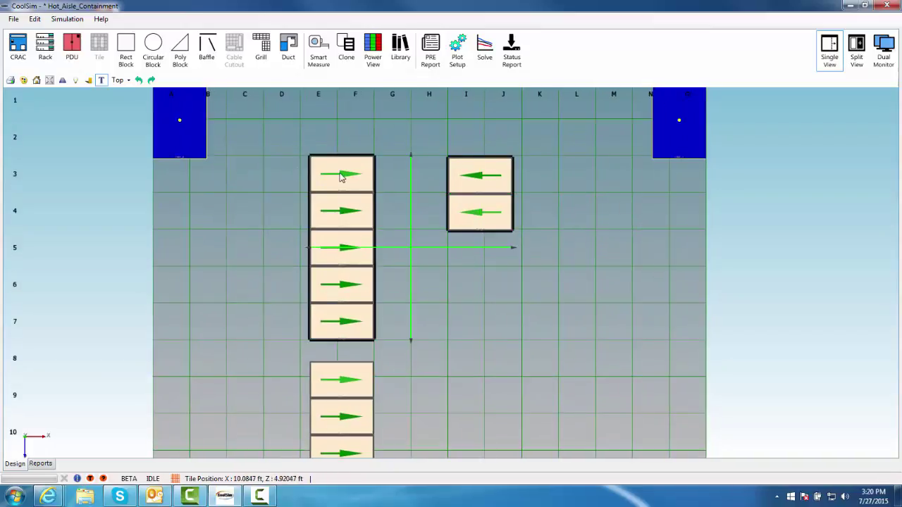
right_click(340, 176)
mouse_move(402, 196)
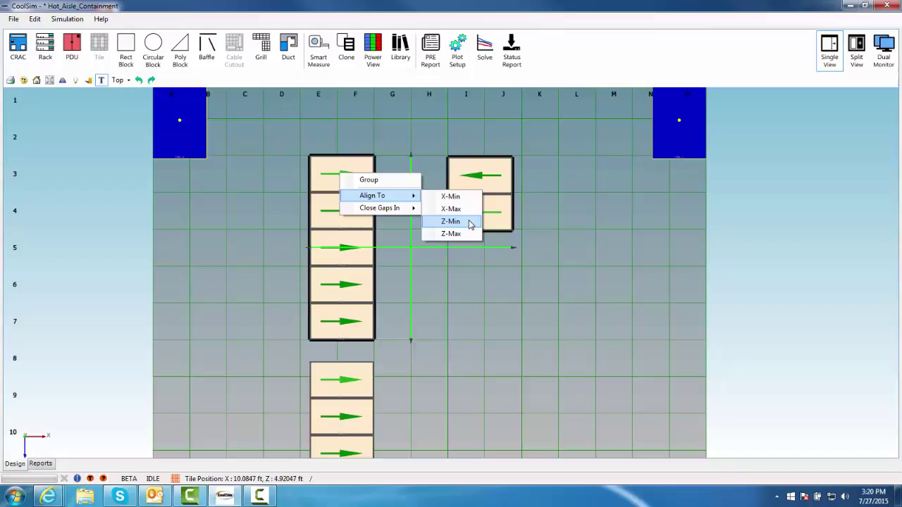
click(470, 222)
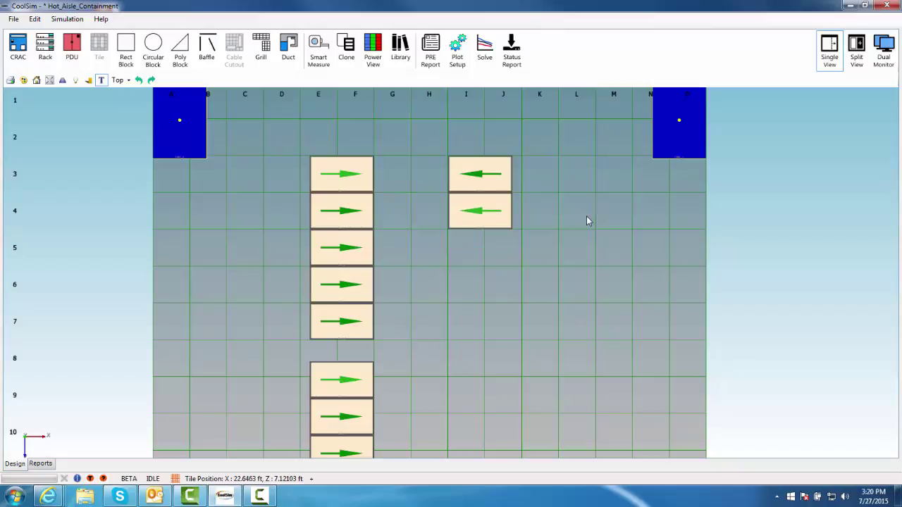
Paste a copy of the left-facing rack pair at rows 6–7 in columns I–J
click(466, 222)
click(472, 304)
key(ctrl+v)
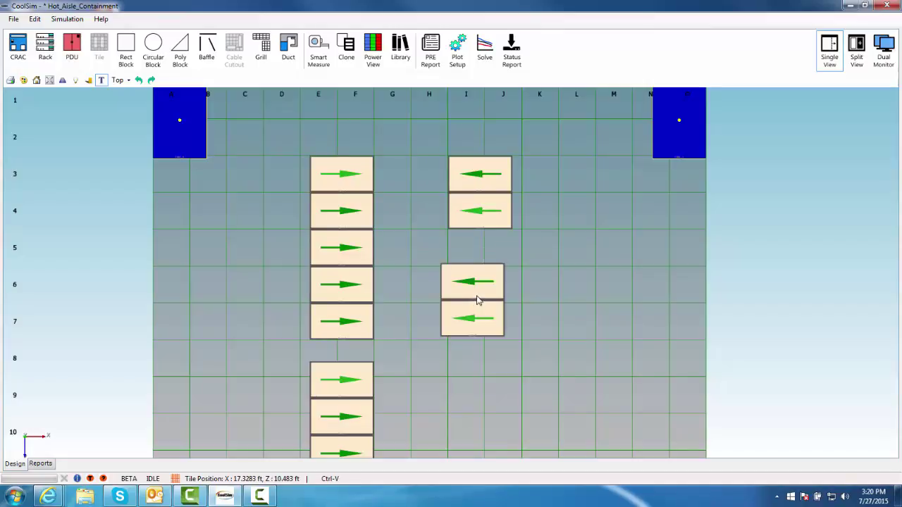
click(478, 301)
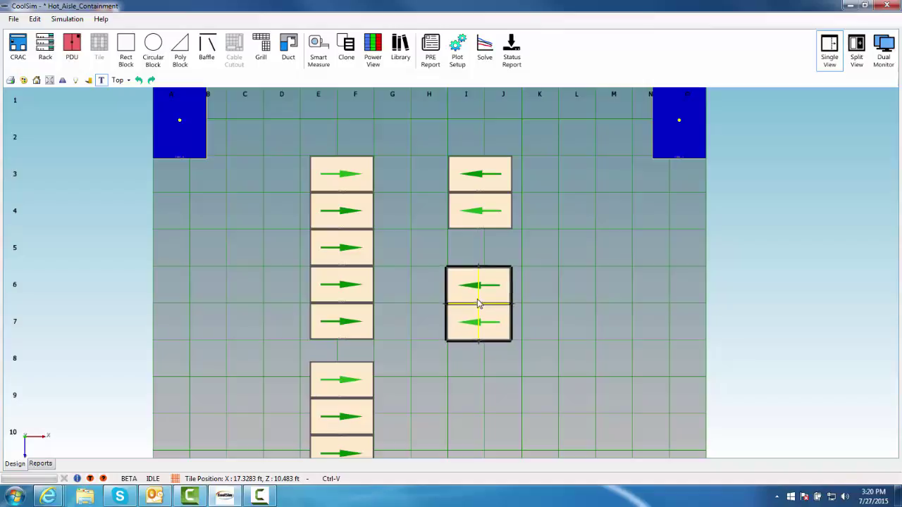
click(567, 314)
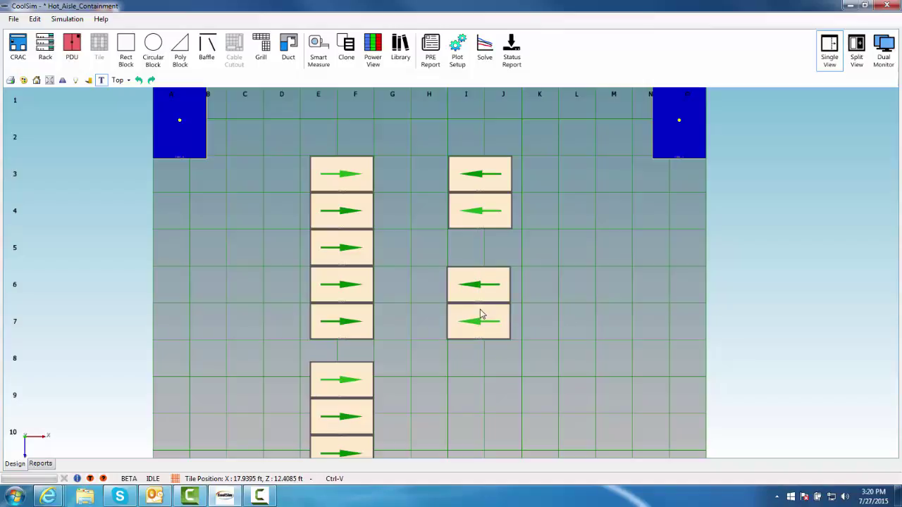
click(478, 310)
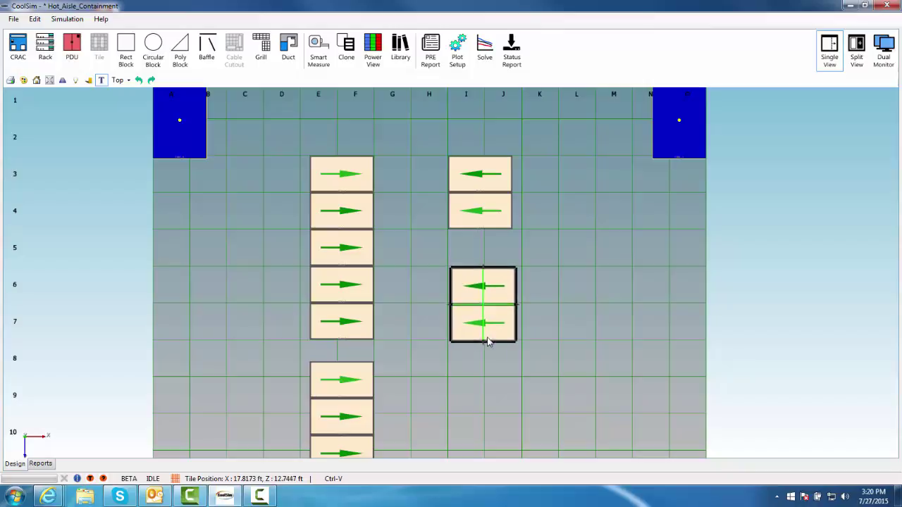
Paste another copy of the rack pair at rows 10–11
scroll(497, 358, down, 1)
drag(490, 398, 469, 315)
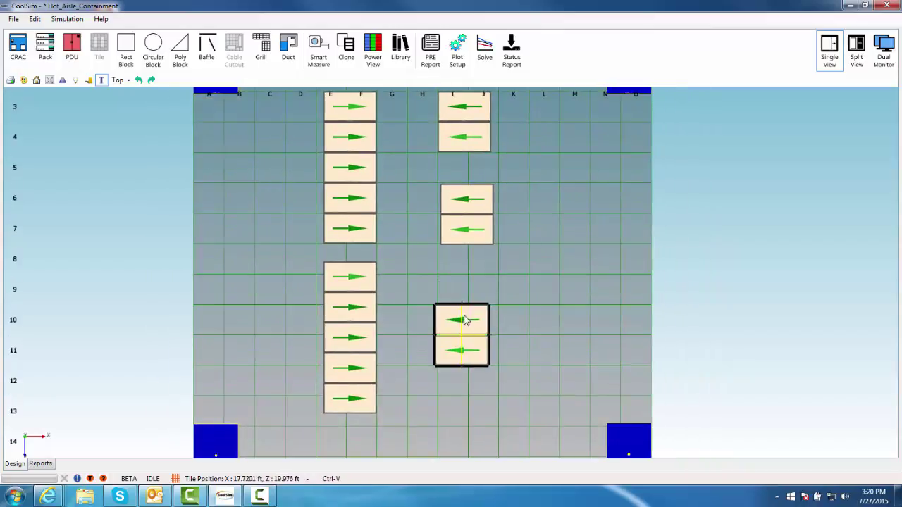
click(469, 323)
drag(470, 322, 469, 326)
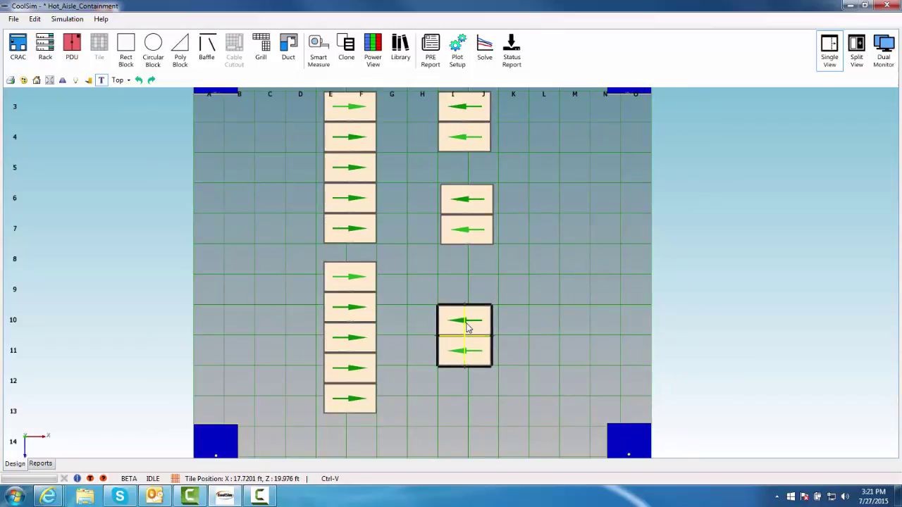
click(526, 371)
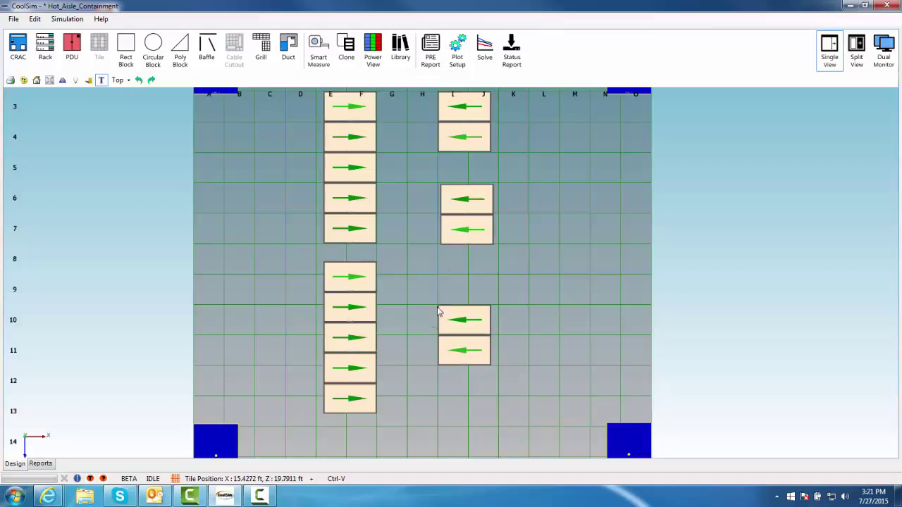
click(465, 210)
Align the top two rack pairs on their X-Min edge
key(shift+v)
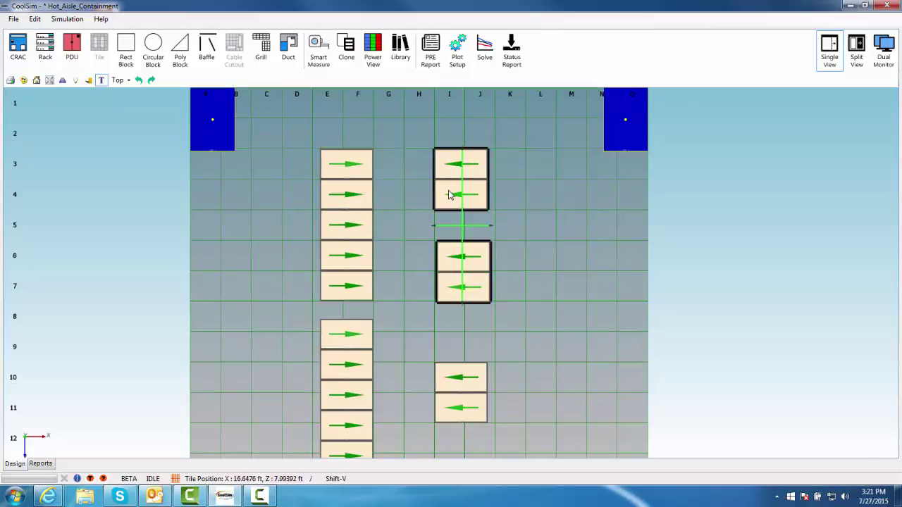
right_click(449, 195)
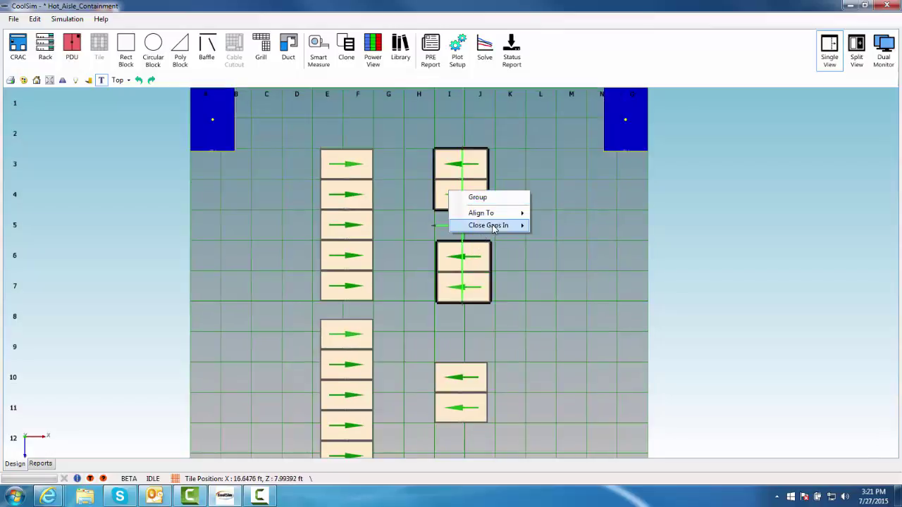
mouse_move(493, 229)
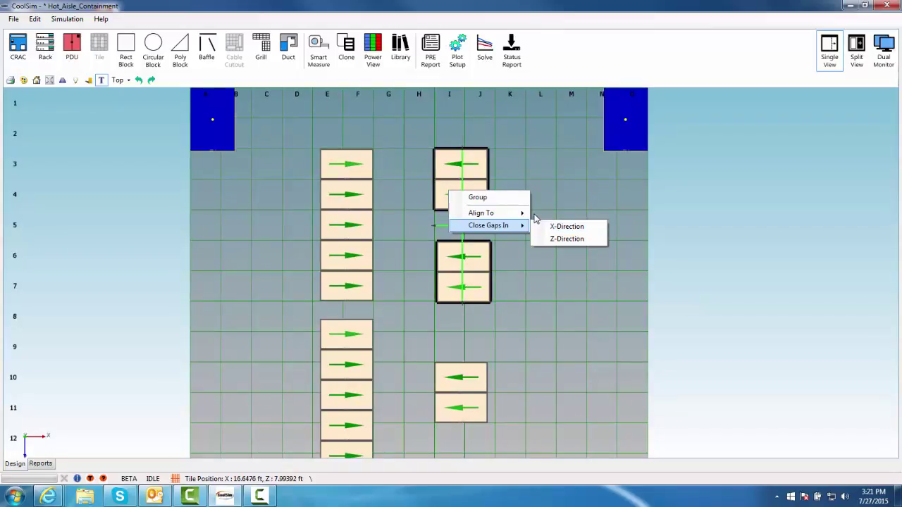
mouse_move(526, 214)
click(559, 215)
Align the rows 6–7 and rows 10–11 rack pairs on the same X-Min edge
click(462, 380)
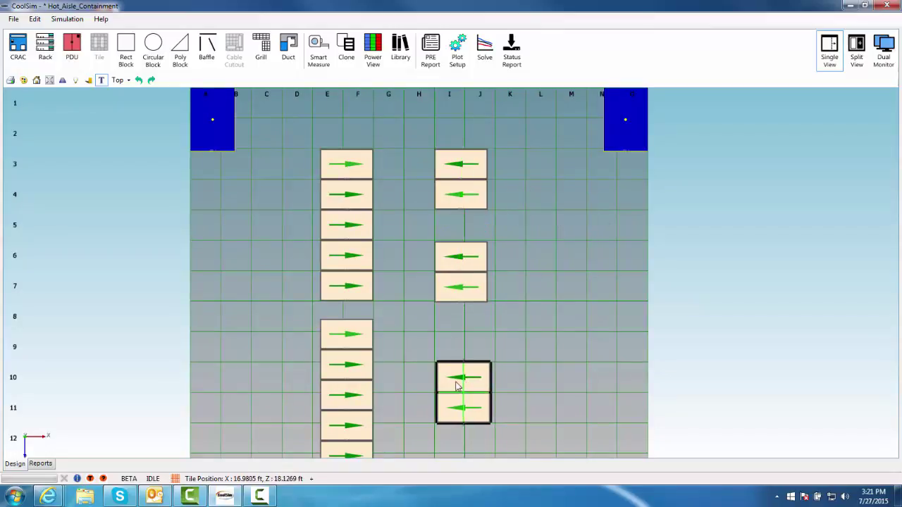
shift+click(453, 289)
right_click(453, 289)
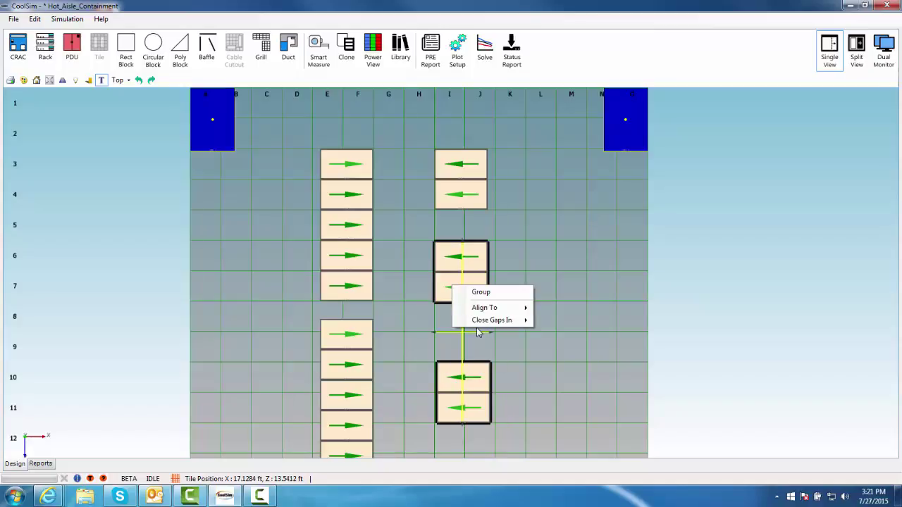
mouse_move(504, 308)
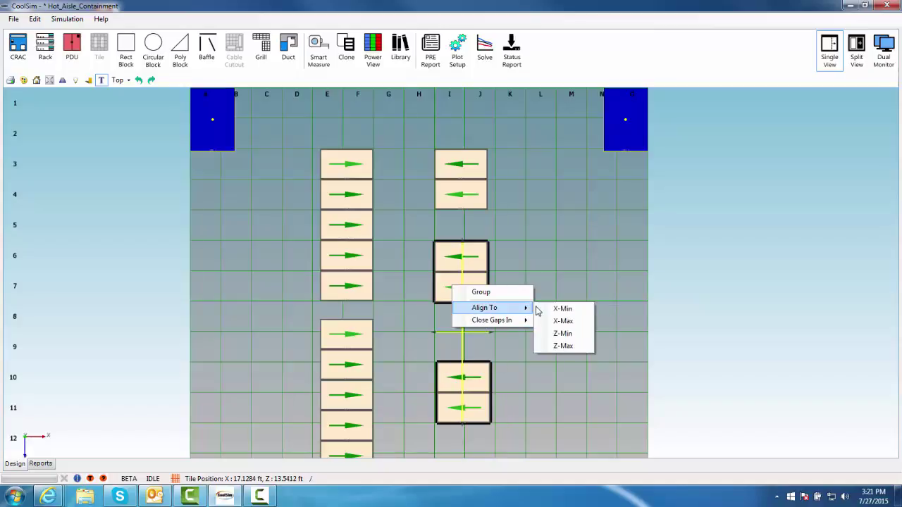
click(561, 310)
Paste another rack pair and place it under the right column at rows 12–13
scroll(533, 382, down, 3)
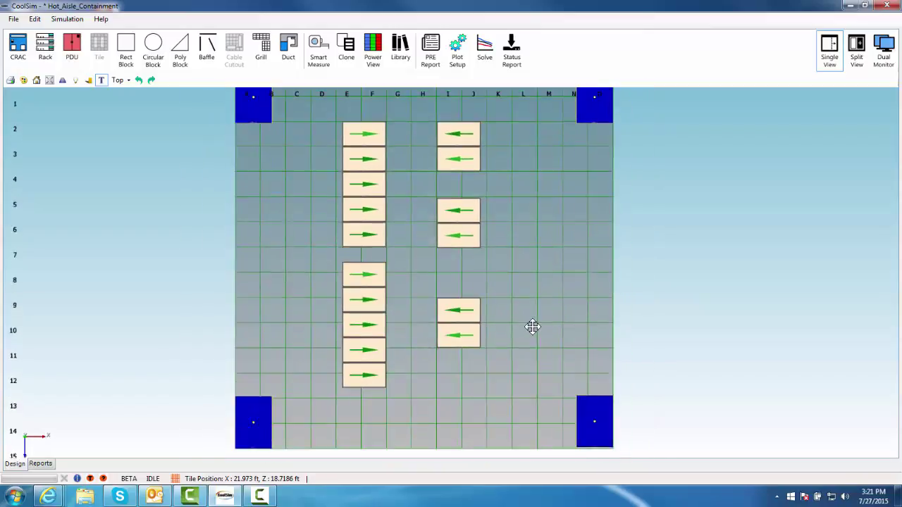
scroll(494, 380, up, 4)
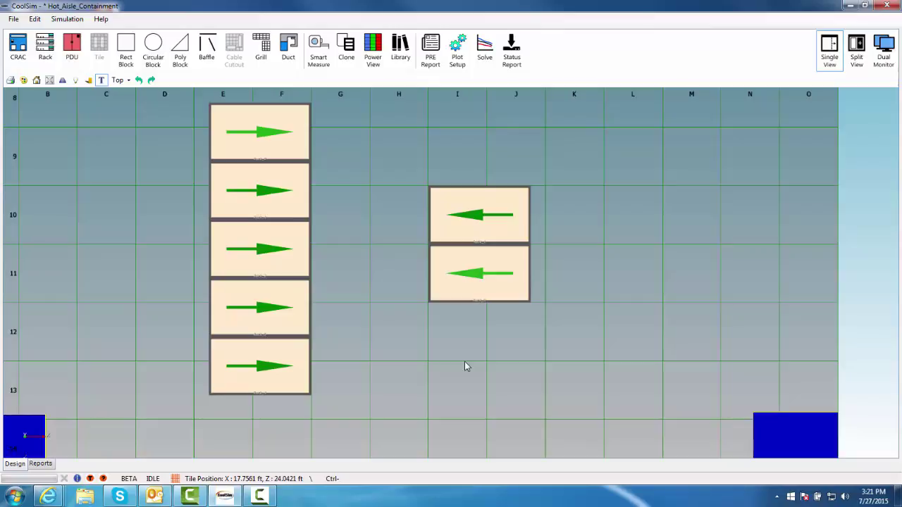
key(ctrl+v)
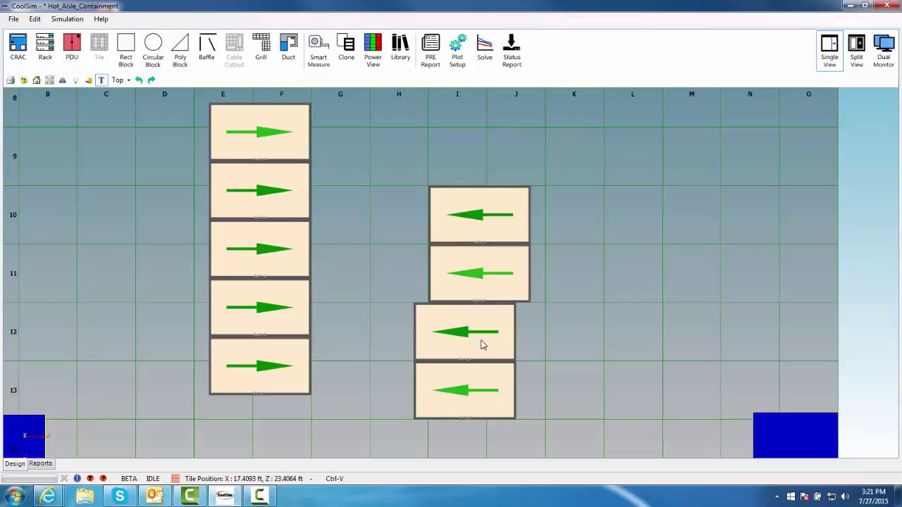
drag(483, 345, 498, 361)
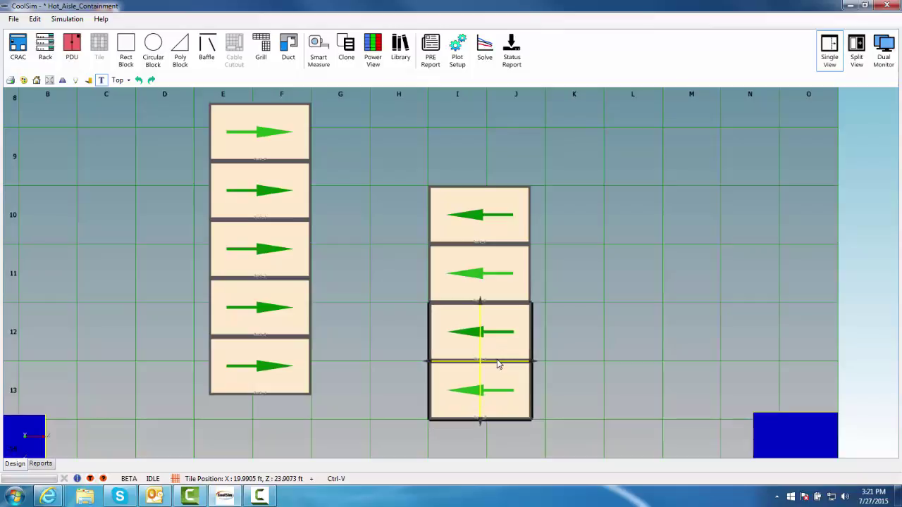
click(585, 364)
Align the lower right-row racks to their Z-Max edge and clear the selection
scroll(302, 334, down, 1)
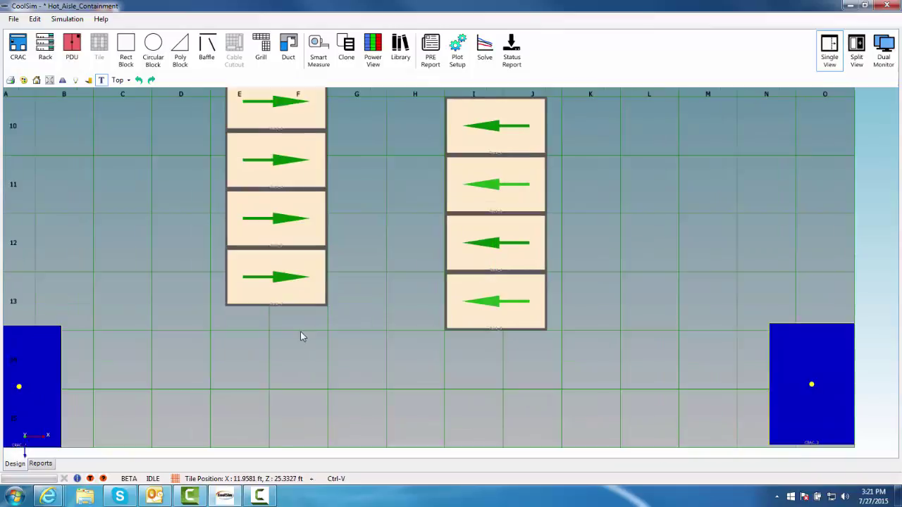
click(311, 296)
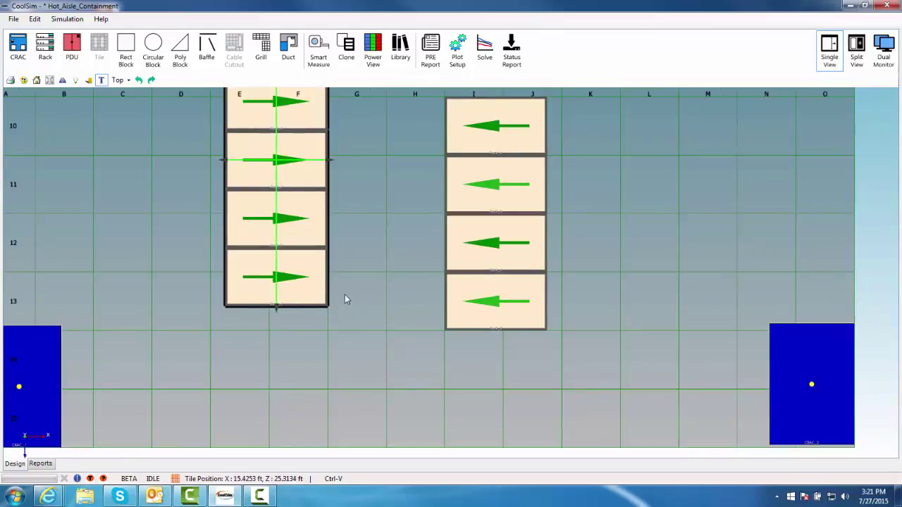
click(513, 321)
right_click(513, 323)
mouse_move(543, 355)
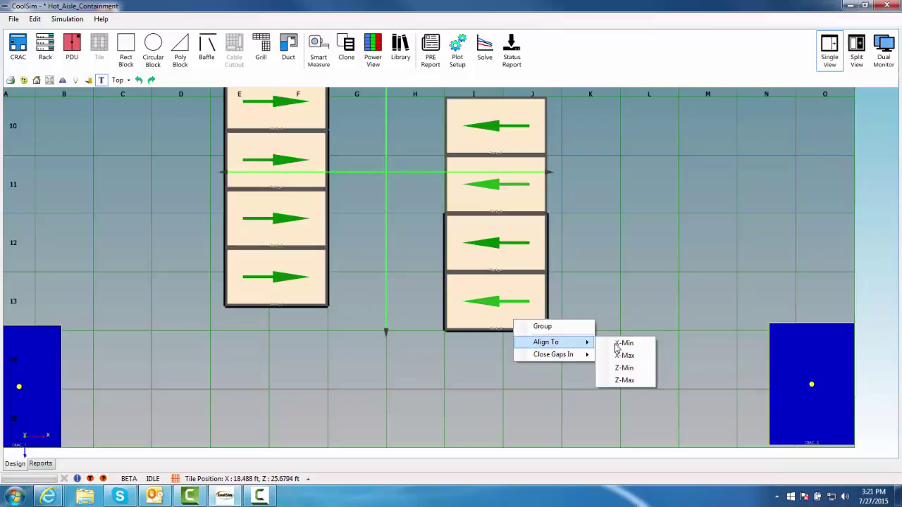
click(637, 383)
click(574, 303)
Add Baffle_0 in row 2 across columns G–H and bring up its Editor Dialog
scroll(614, 246, down, 3)
scroll(612, 353, up, 5)
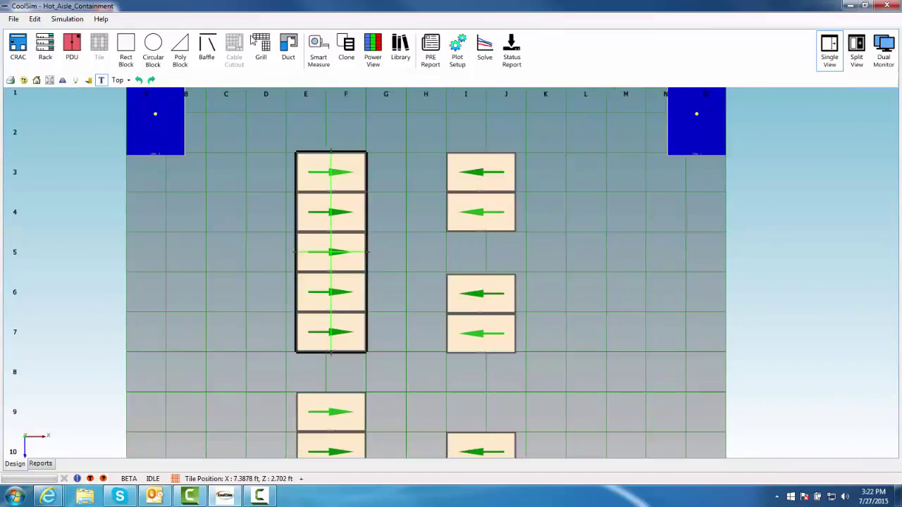
key(ctrl+v)
drag(382, 144, 404, 137)
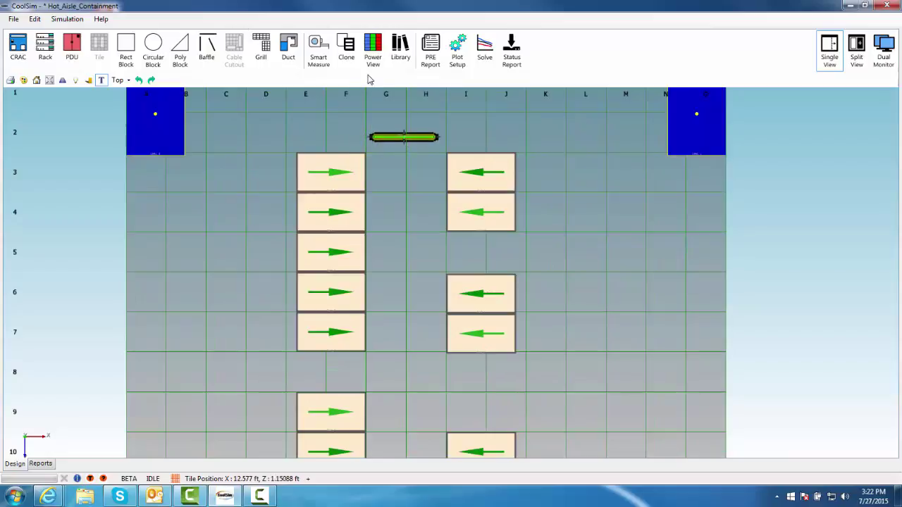
right_click(422, 143)
key(Escape)
double_click(395, 137)
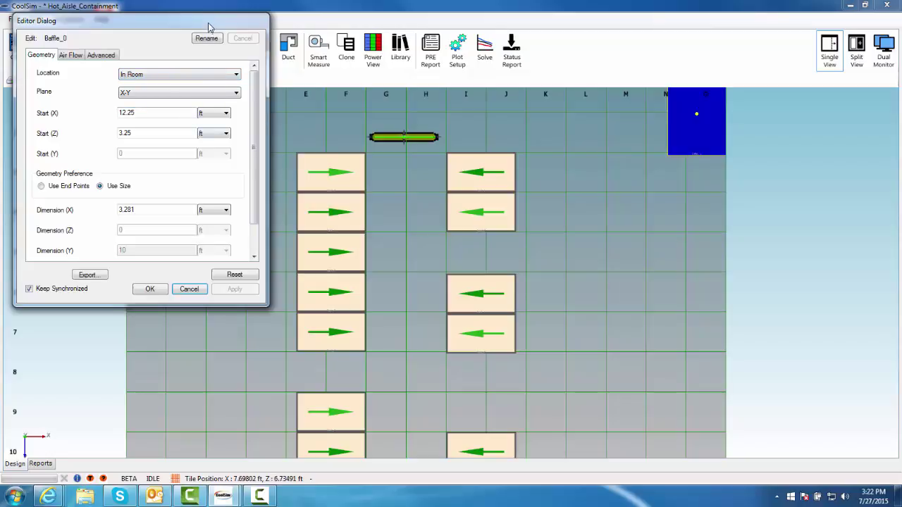
Measure the gap between the two rack rows' top corners with Smart Measure: 4 ft
drag(208, 27, 214, 160)
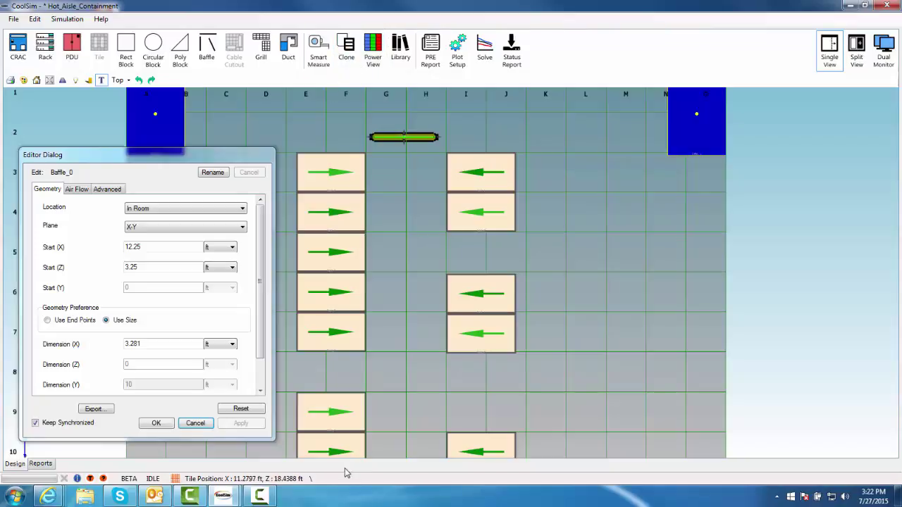
click(318, 49)
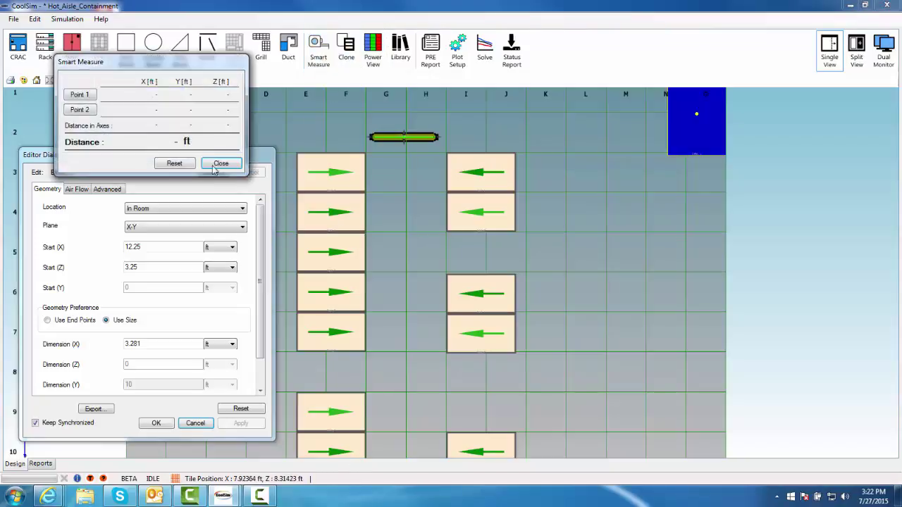
click(92, 96)
click(365, 153)
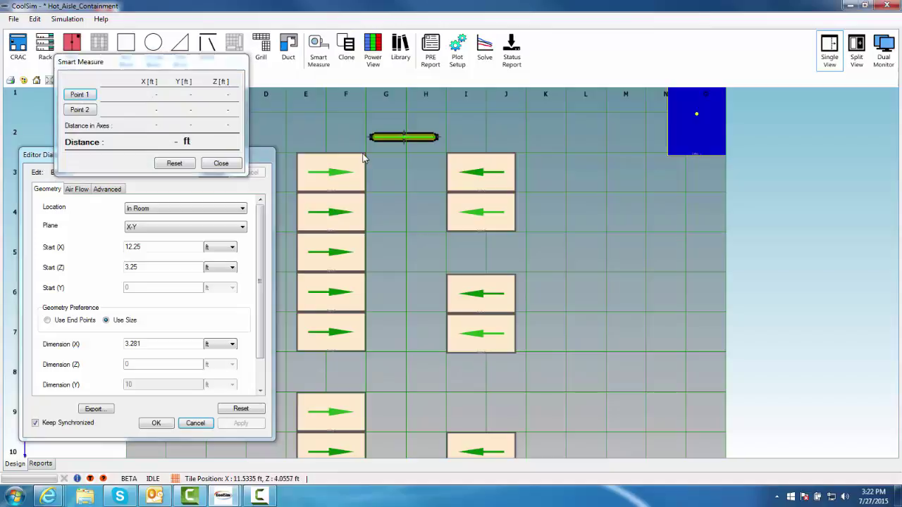
click(85, 110)
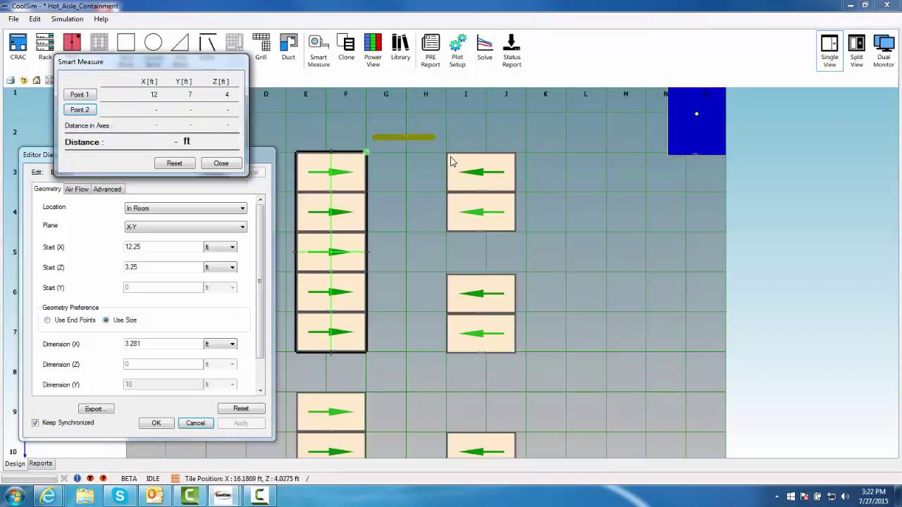
click(447, 155)
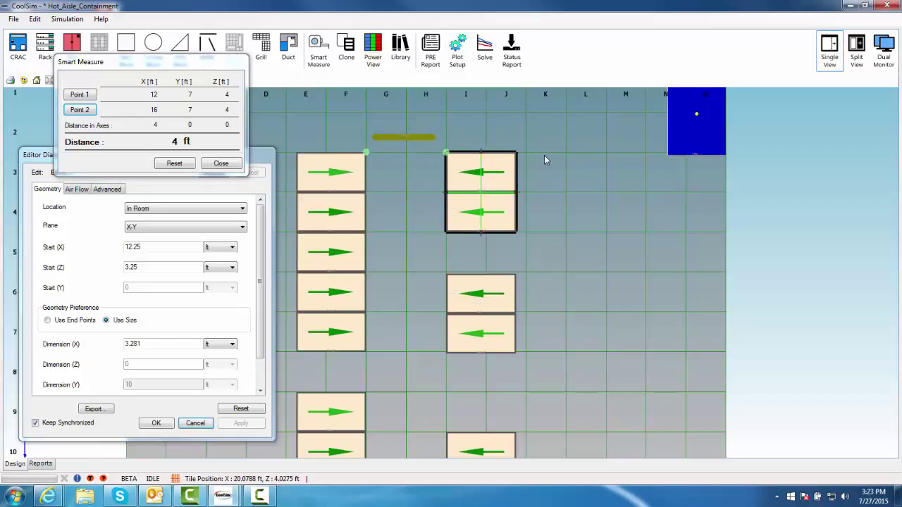
click(220, 164)
Set Baffle_0's Dimension (X) to 4.2 ft and close its editor
click(401, 135)
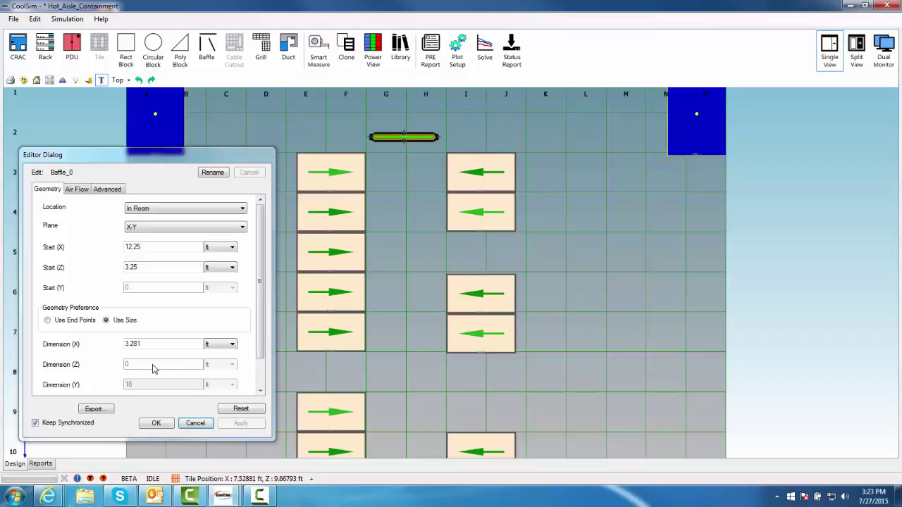
double_click(133, 345)
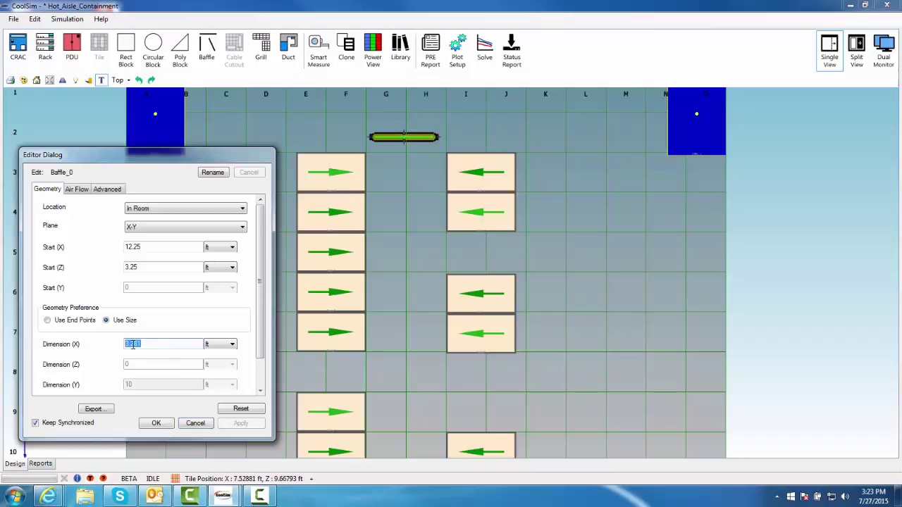
text(4.2)
key(Tab)
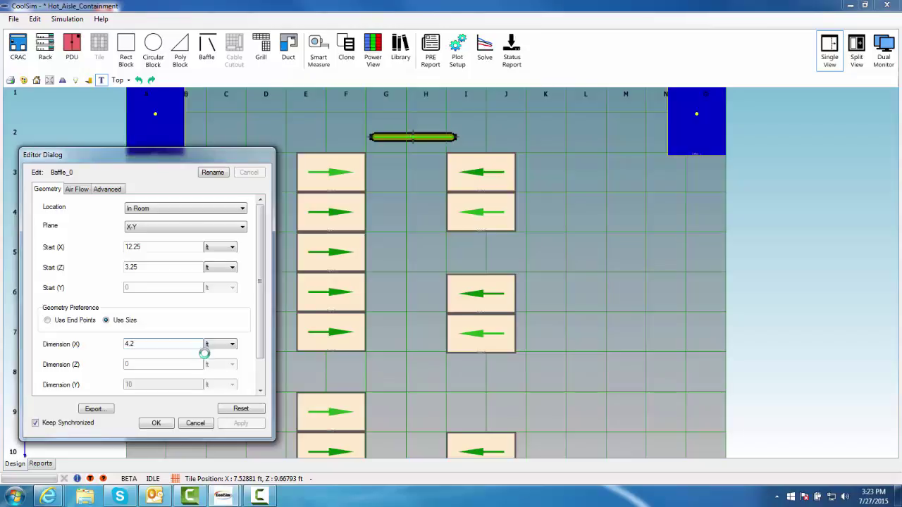
key(Return)
Lower Baffle_0 flush with the rack tops so it bridges the aisle
scroll(386, 345, up, 5)
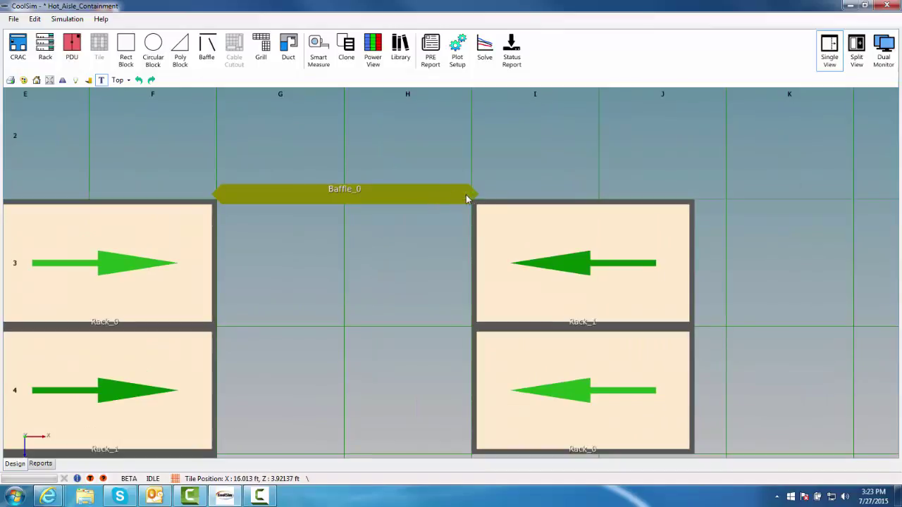
click(264, 194)
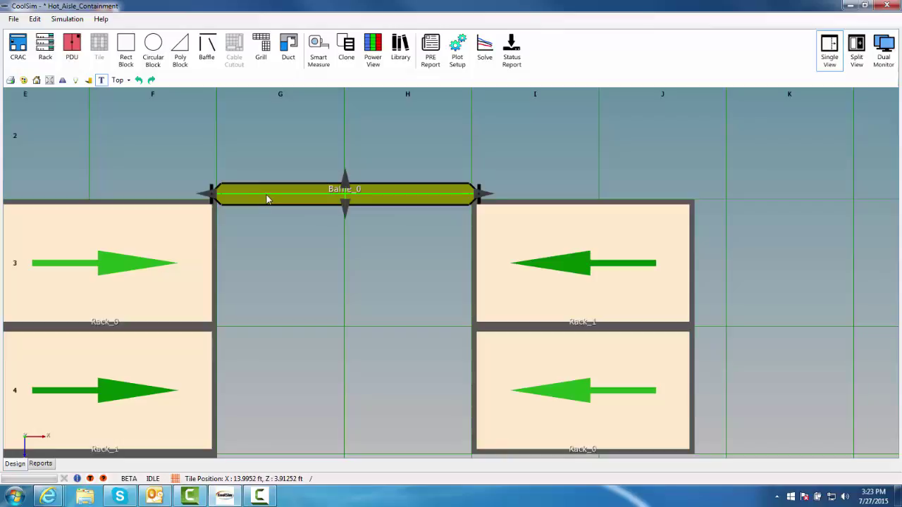
drag(265, 195, 265, 206)
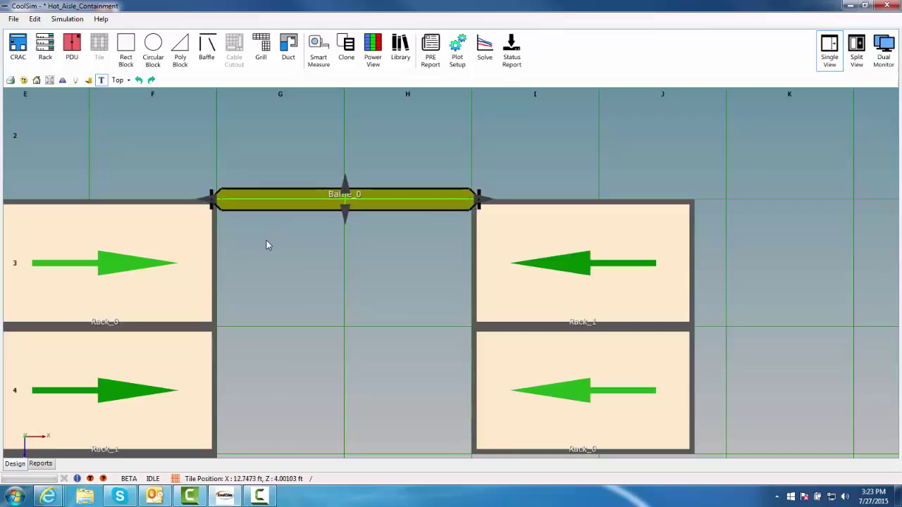
click(268, 258)
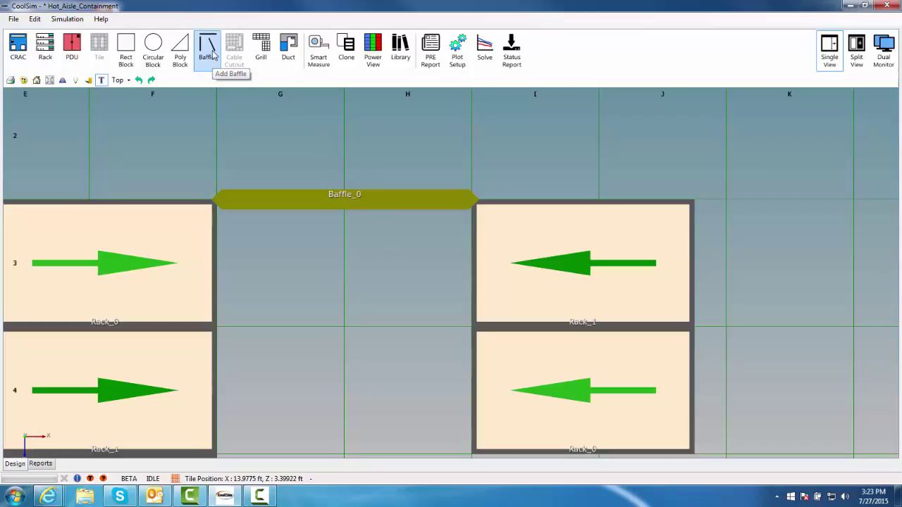
Zoom out to the whole room and measure the rack row's length along Z: 22 ft
scroll(366, 275, down, 5)
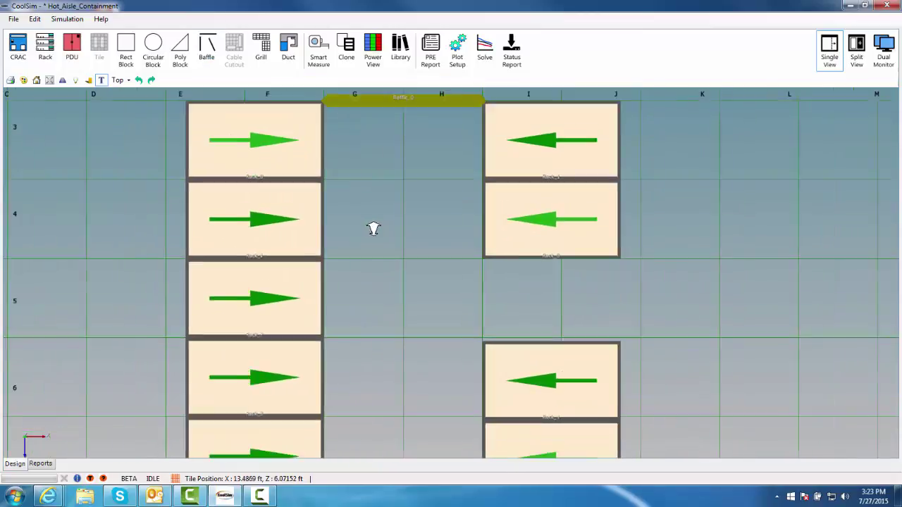
scroll(365, 228, down, 4)
middle_drag(444, 383, 388, 325)
scroll(388, 322, down, 1)
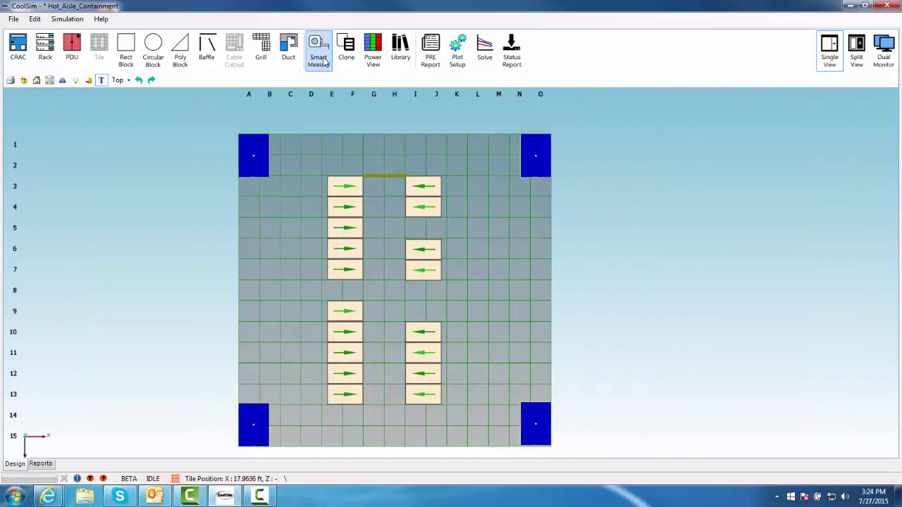
click(318, 52)
click(94, 109)
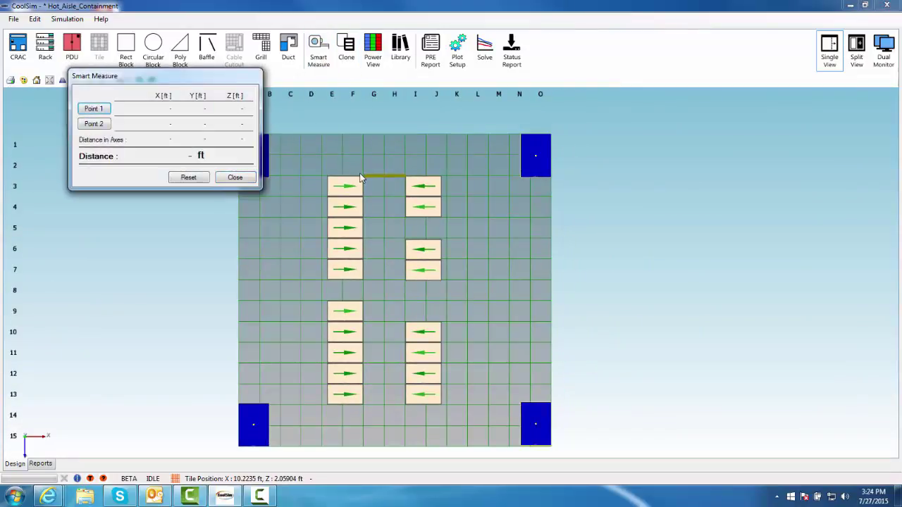
click(362, 176)
click(362, 405)
click(235, 177)
click(381, 175)
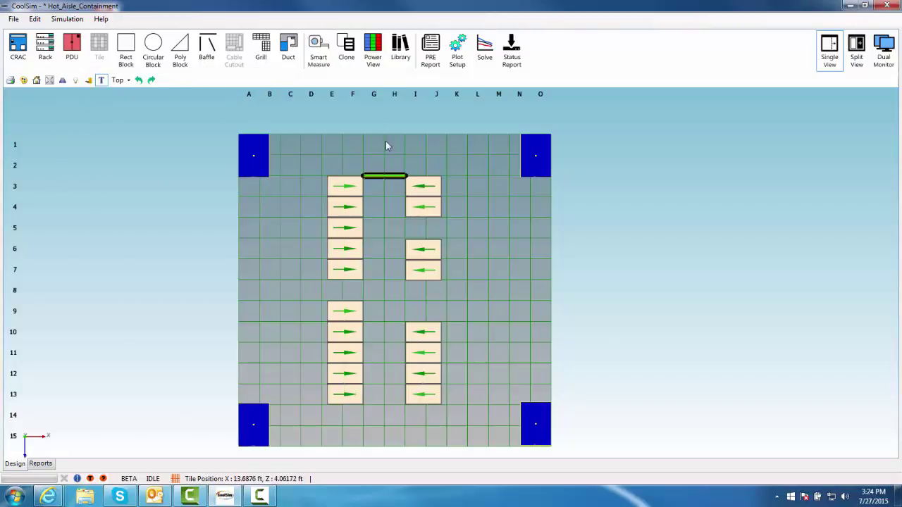
Clone the top baffle 22 ft along Z to cap the aisle's far end
click(347, 59)
click(156, 284)
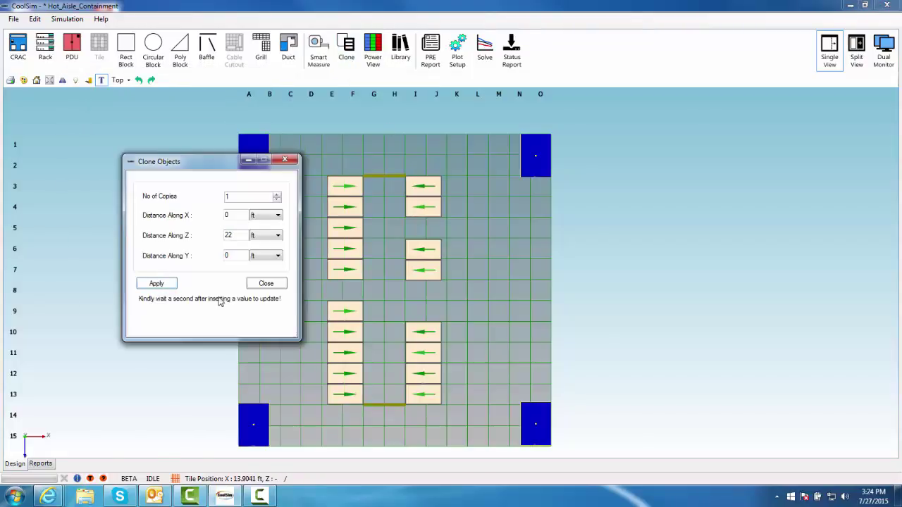
click(266, 285)
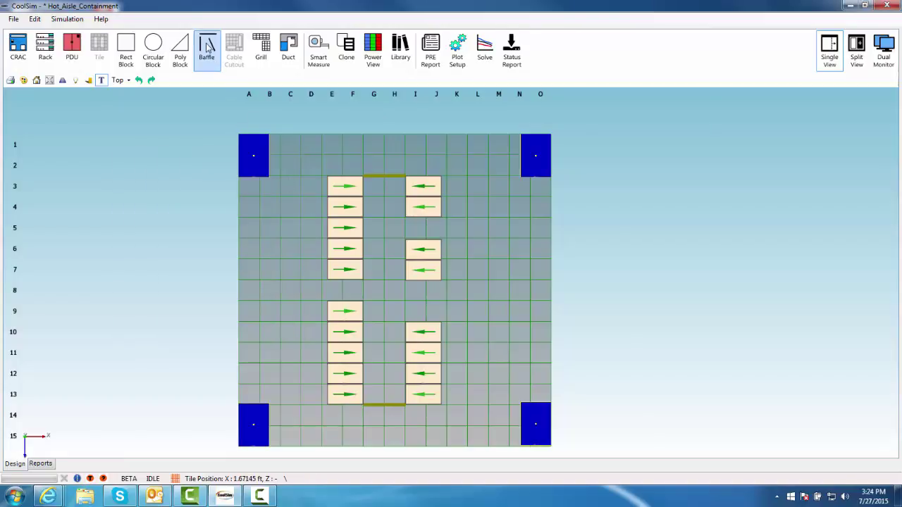
Place a new baffle near D4 and bring up its geometry settings
drag(213, 61, 310, 214)
right_click(317, 213)
key(Escape)
double_click(317, 212)
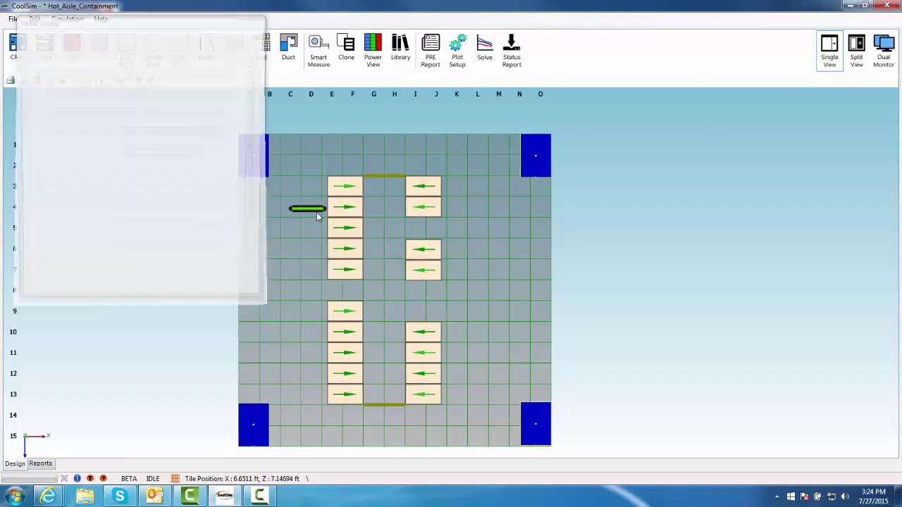
Make the new baffle a 22 ft Y-Z baffle and move it beside the left rack row
click(150, 112)
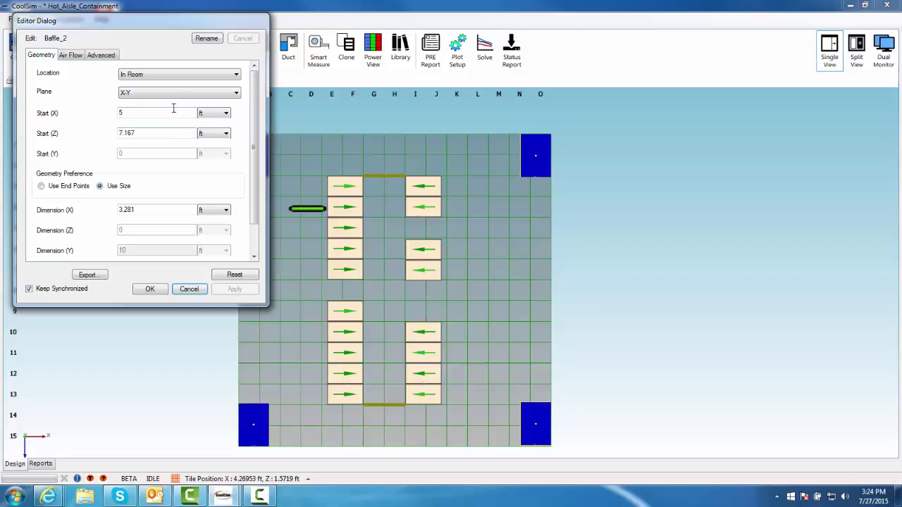
click(173, 94)
click(168, 114)
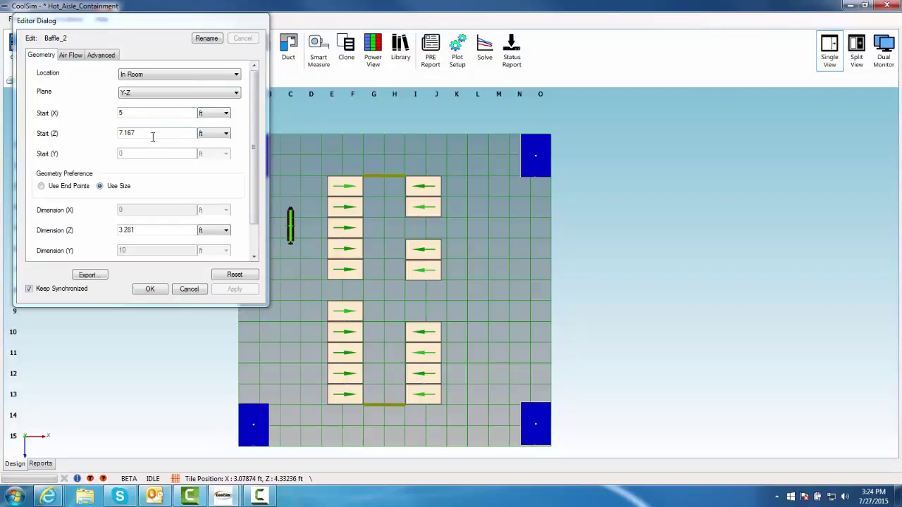
drag(153, 134, 100, 133)
text(22)
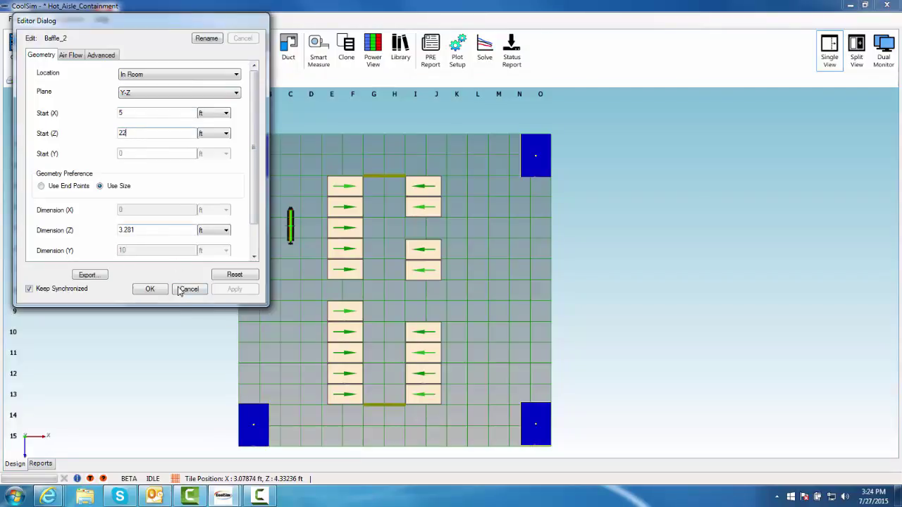
key(Return)
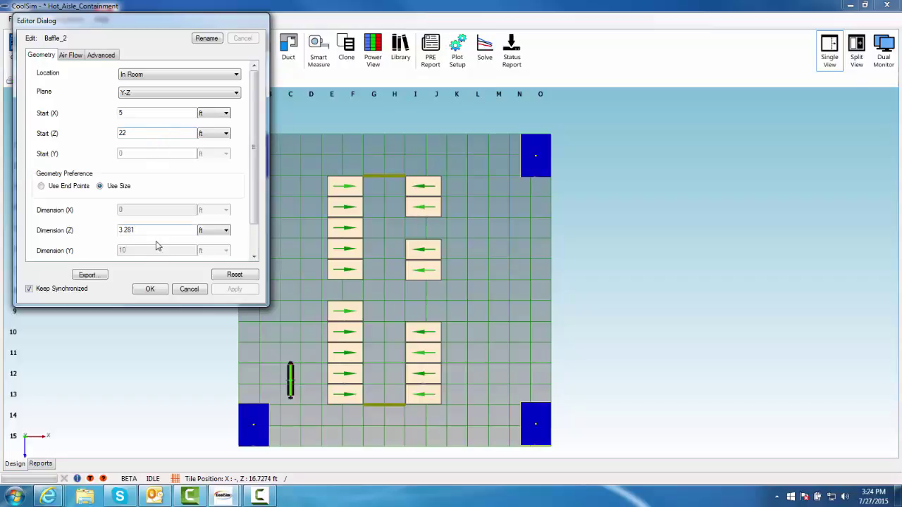
drag(158, 229, 98, 230)
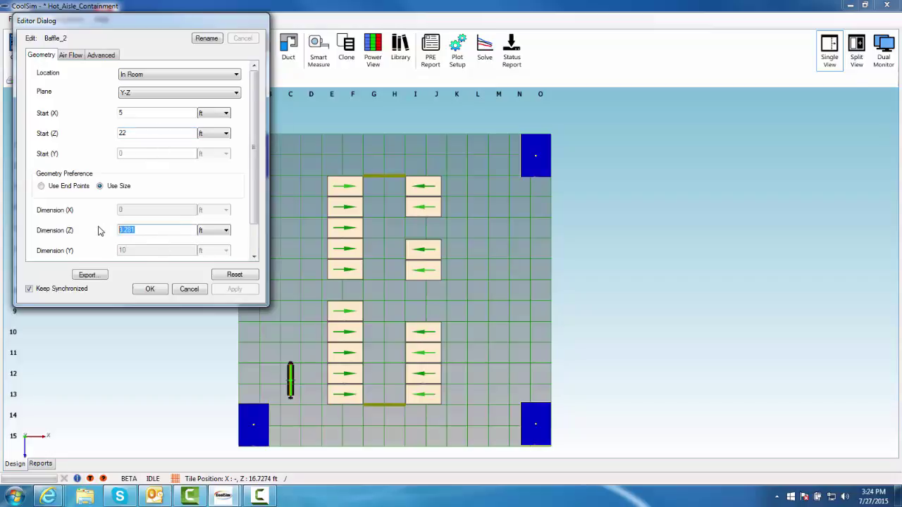
click(147, 290)
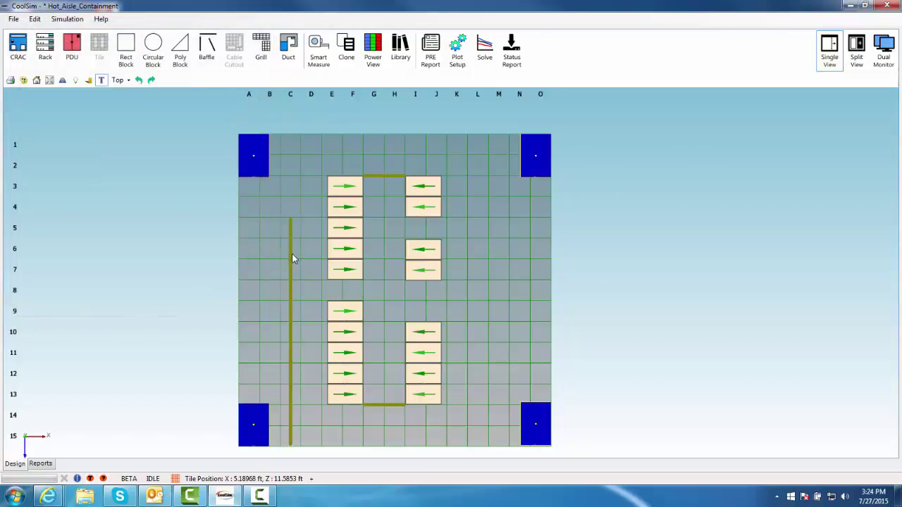
drag(293, 258, 362, 217)
Slide the vertical baffle right to meet Baffle_0's corner, then undo and redo the move
scroll(365, 221, up, 2)
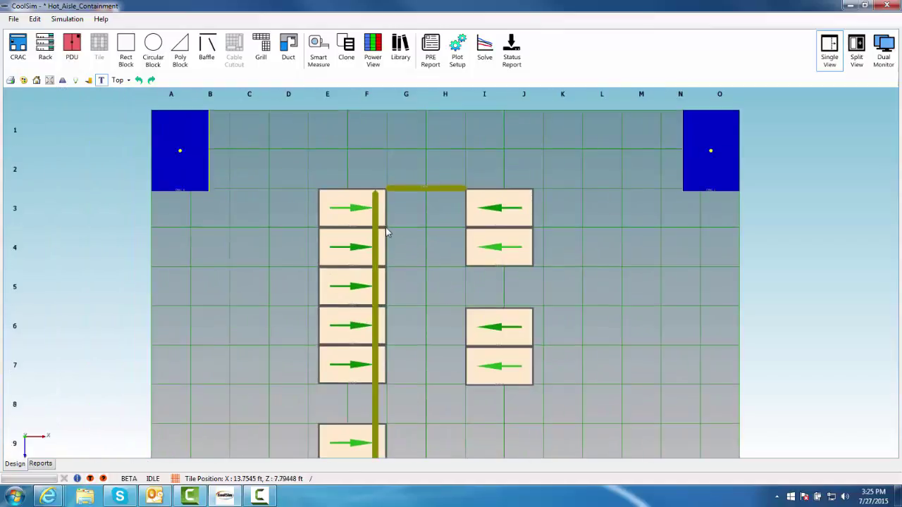
scroll(385, 227, up, 3)
middle_drag(423, 240, 436, 241)
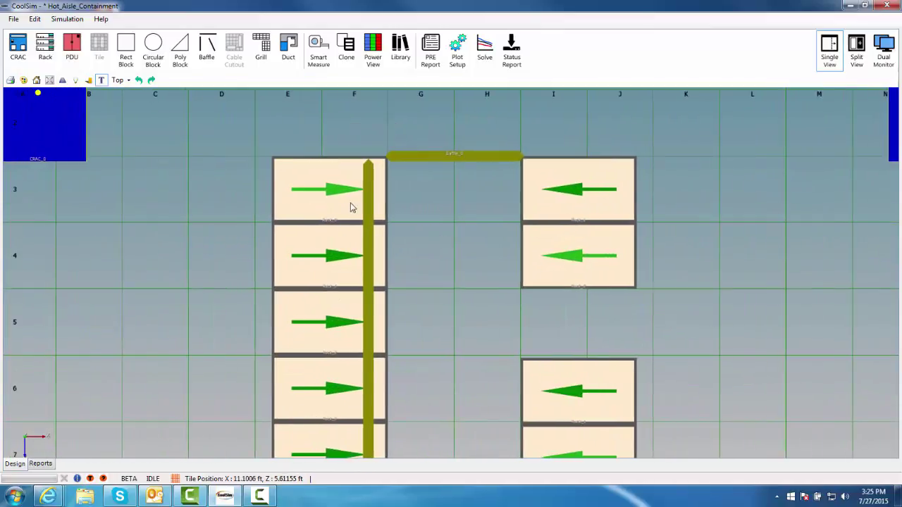
scroll(372, 190, up, 2)
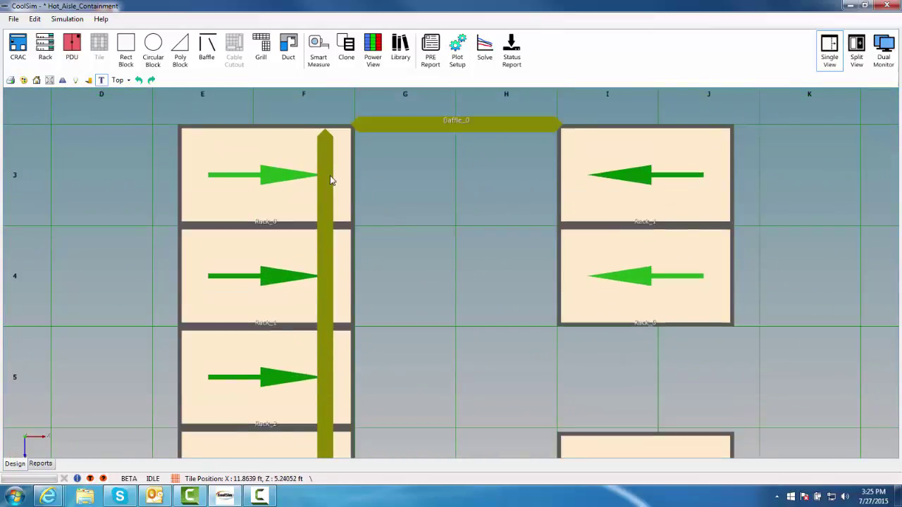
drag(331, 180, 352, 173)
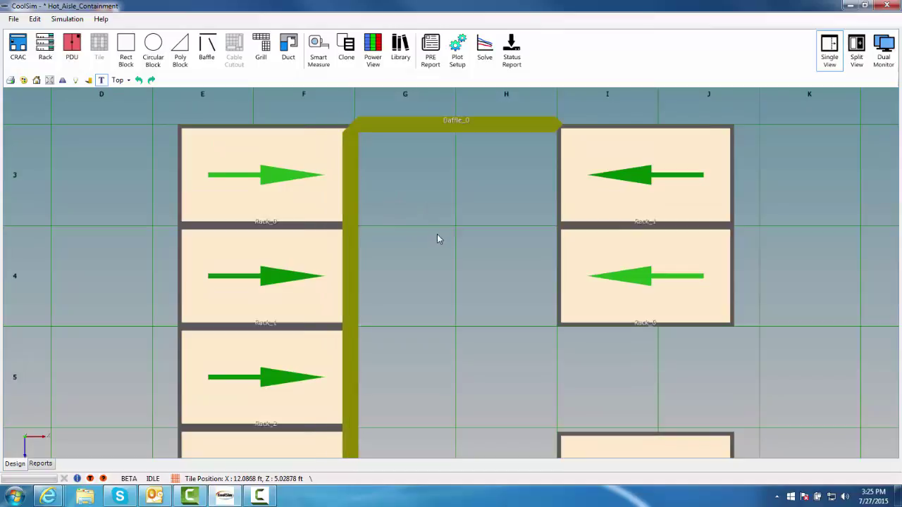
click(139, 80)
click(151, 80)
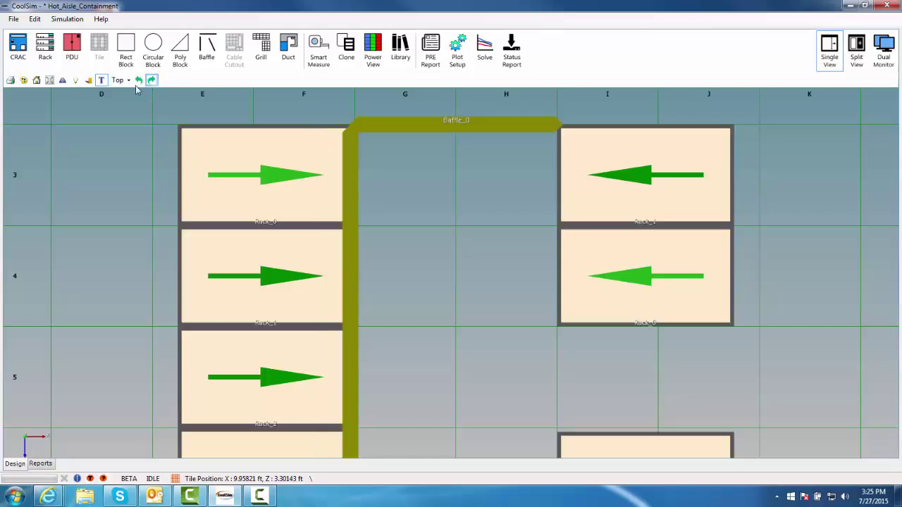
Switch to the 3-D Perspective view and orbit and zoom around the room model
click(124, 81)
click(137, 92)
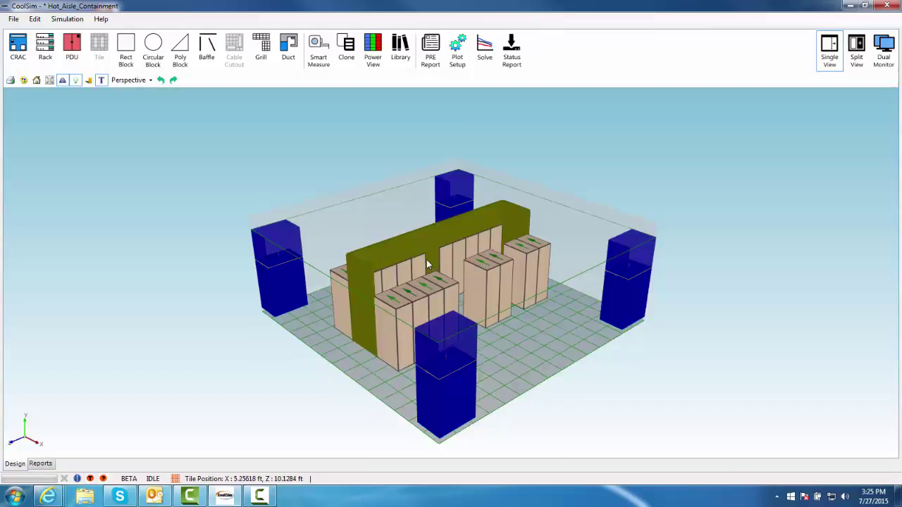
drag(426, 259, 341, 254)
drag(455, 295, 374, 331)
scroll(465, 247, up, 5)
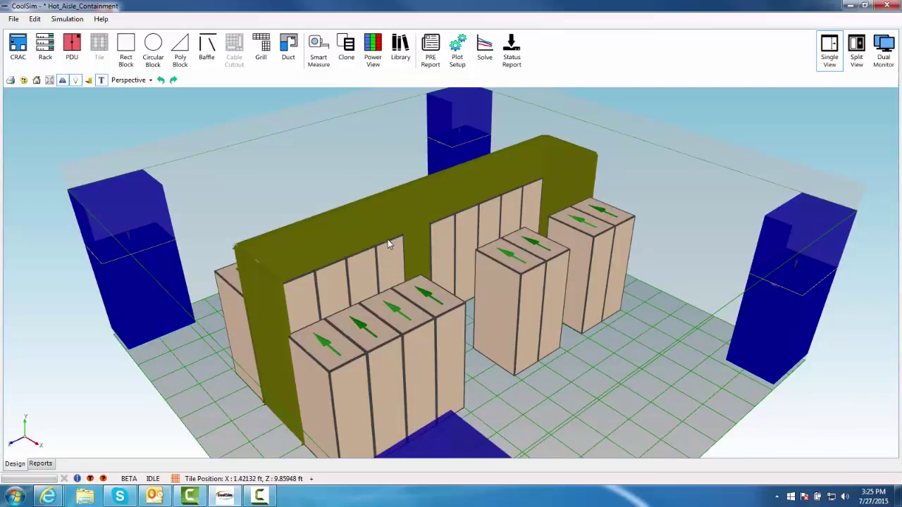
middle_drag(403, 297, 267, 395)
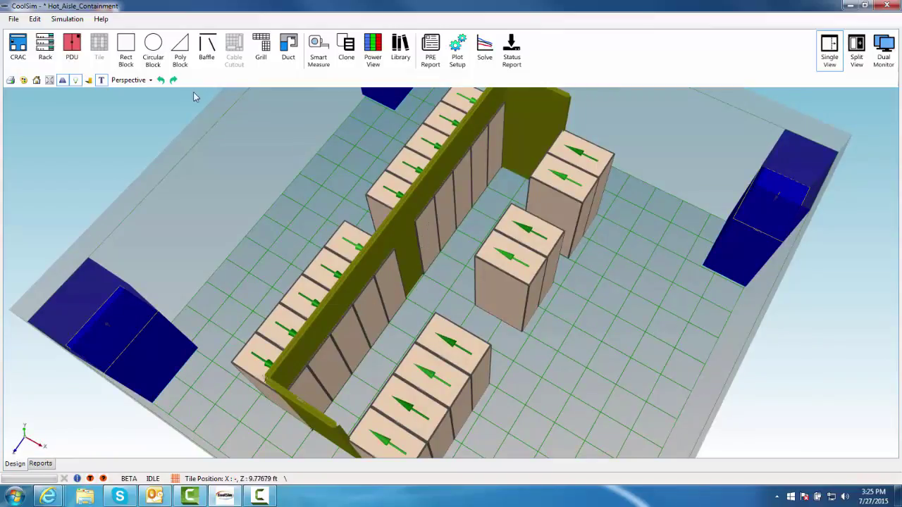
In Top view, clone the left-row side baffle 4.2 ft along X to line the right row
click(129, 79)
click(134, 105)
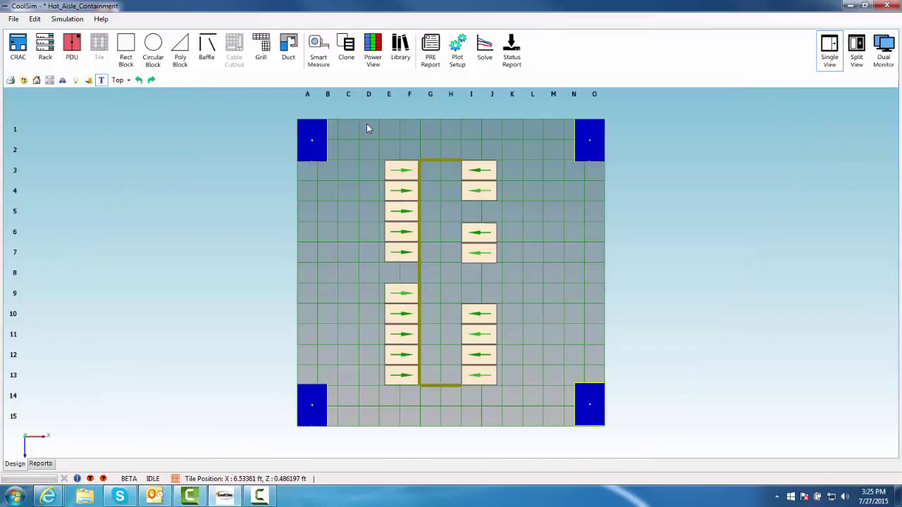
scroll(369, 124, up, 5)
middle_drag(417, 161, 457, 318)
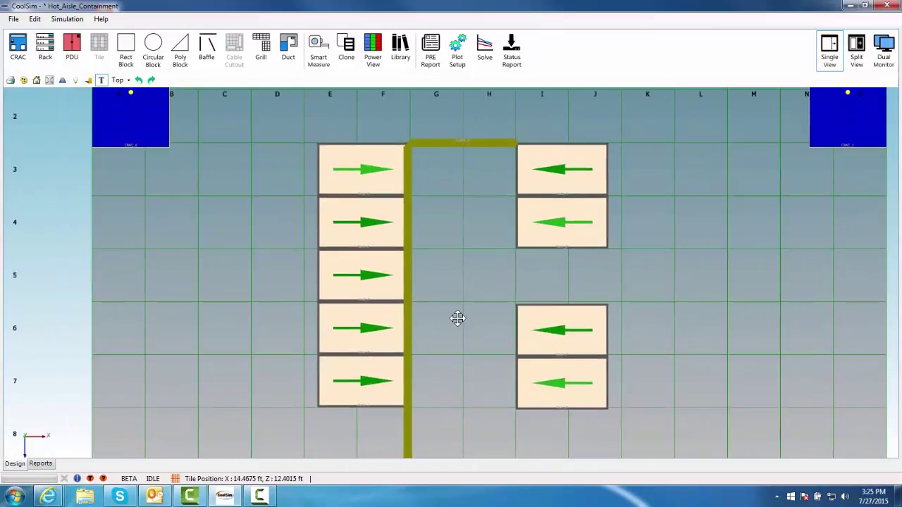
click(408, 160)
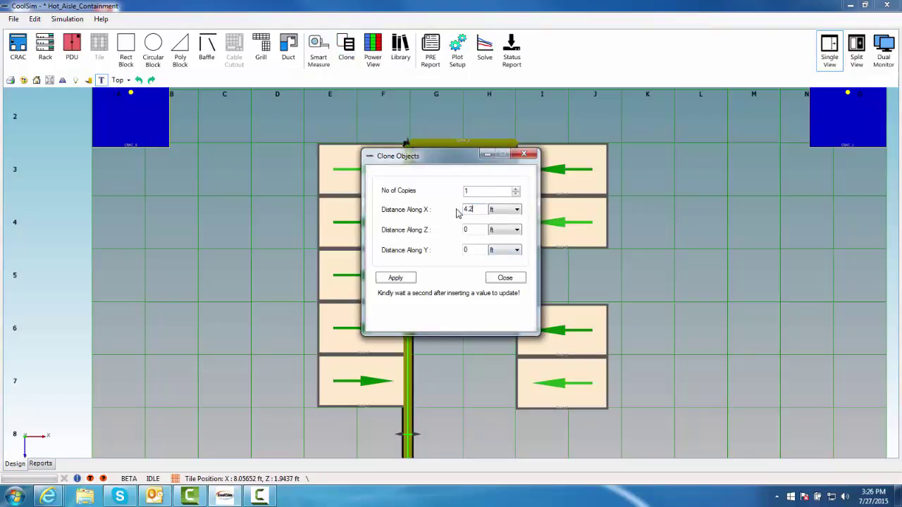
drag(451, 156, 193, 114)
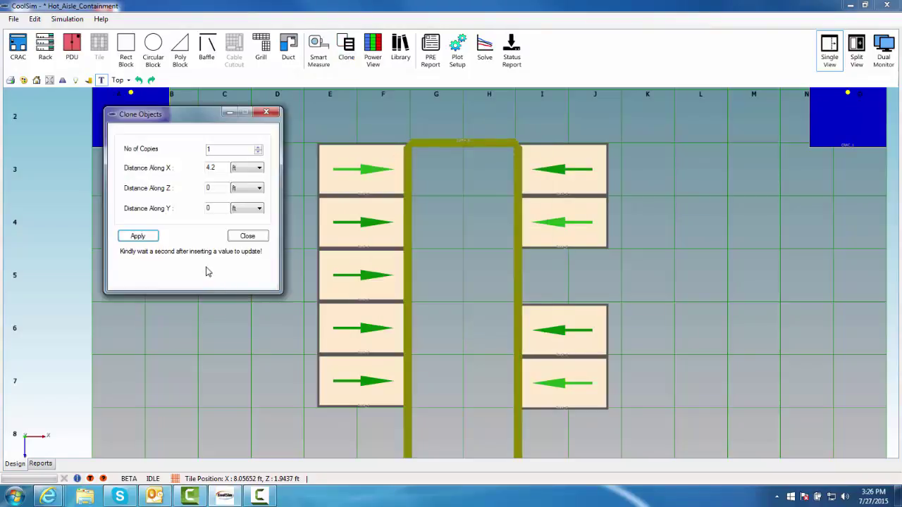
click(247, 236)
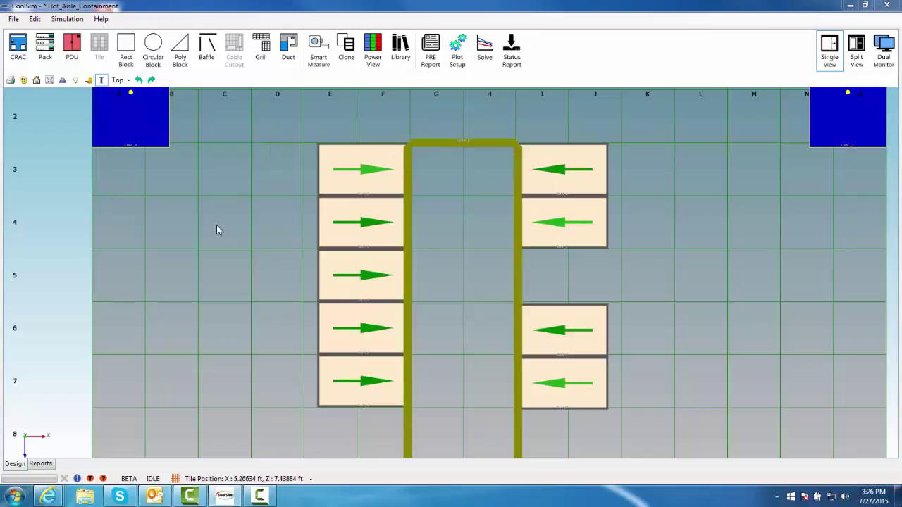
click(124, 80)
click(132, 91)
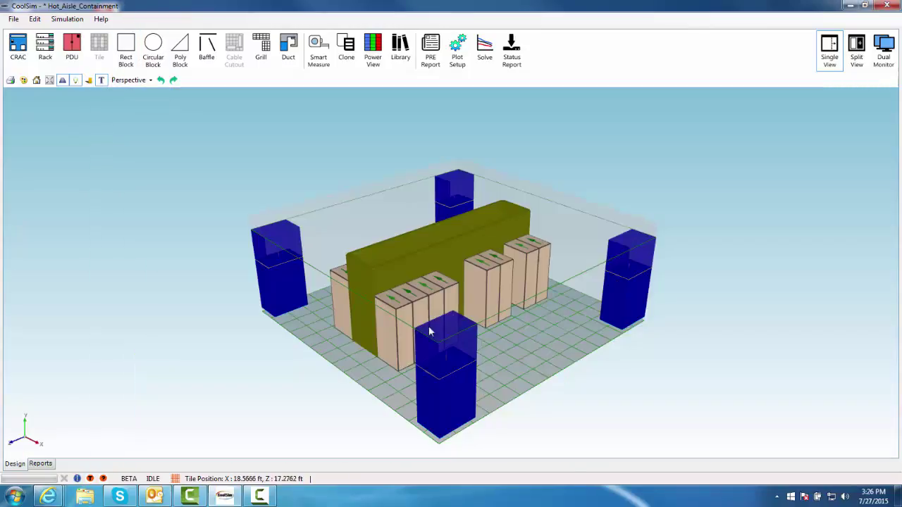
drag(785, 284, 703, 304)
drag(598, 368, 586, 472)
scroll(485, 323, up, 5)
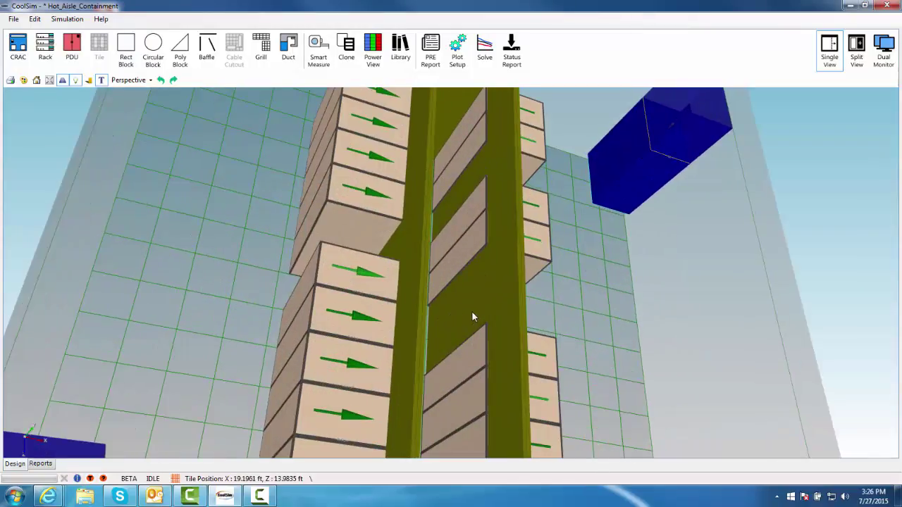
drag(473, 318, 493, 318)
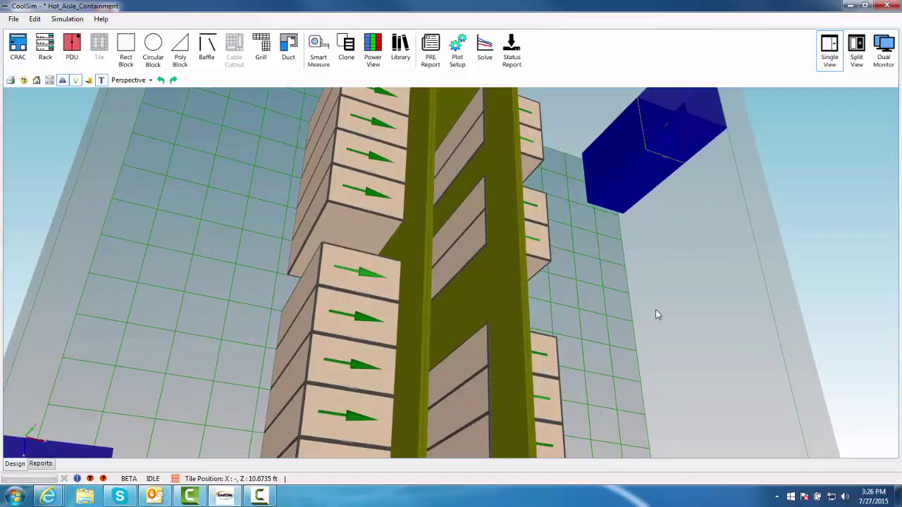
drag(656, 315, 625, 309)
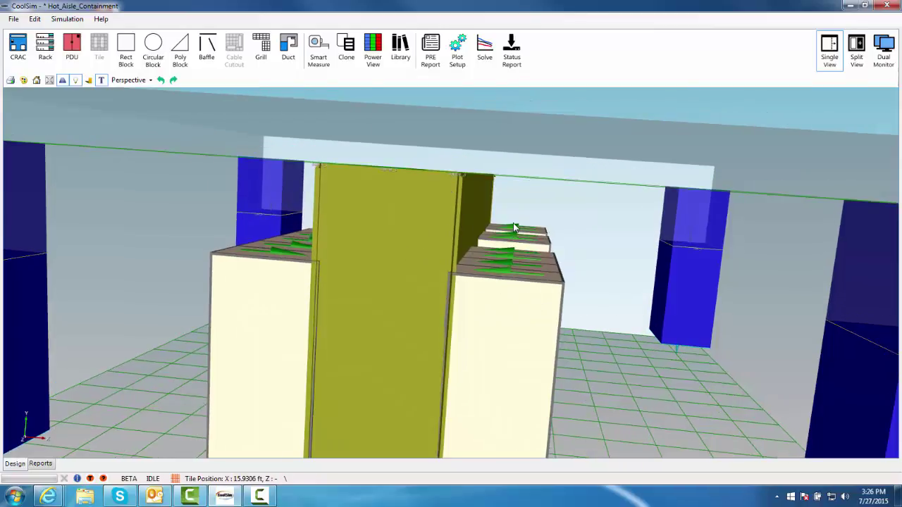
click(143, 82)
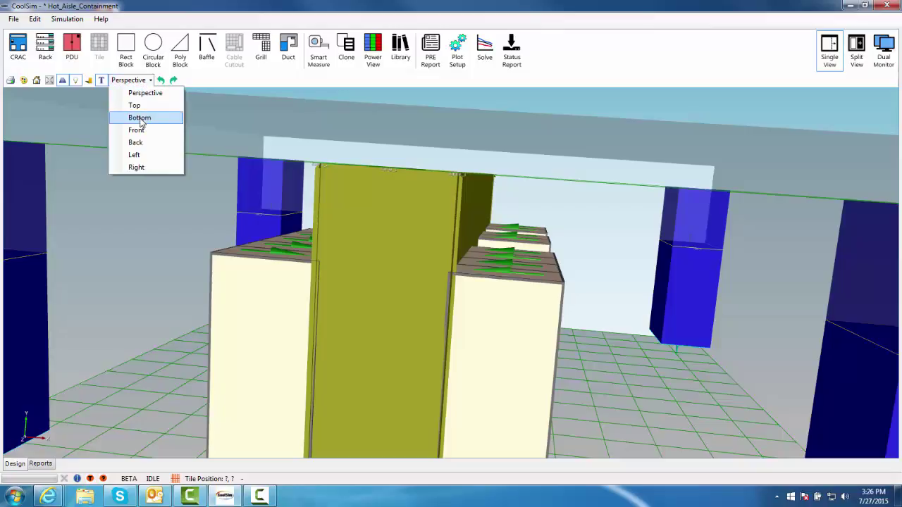
Add a grille in Top view and move it into the hot aisle between the baffles
click(150, 105)
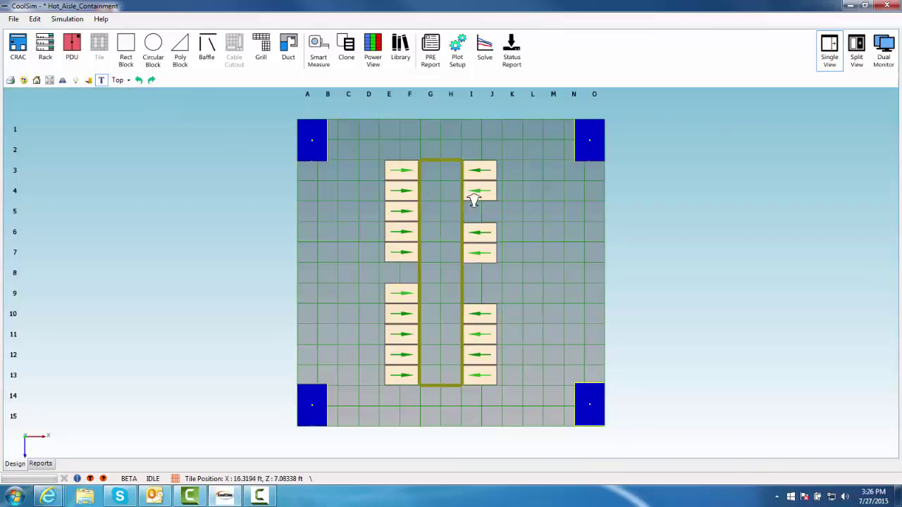
scroll(475, 201, up, 2)
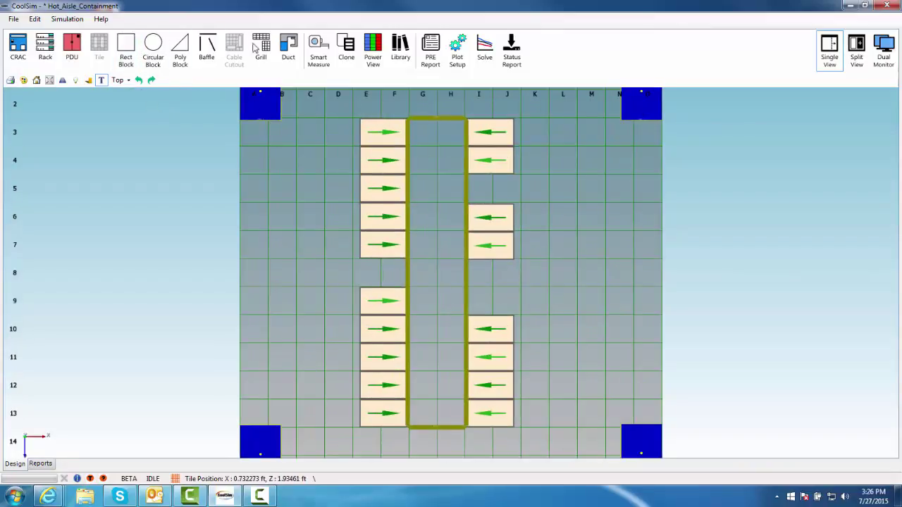
click(418, 133)
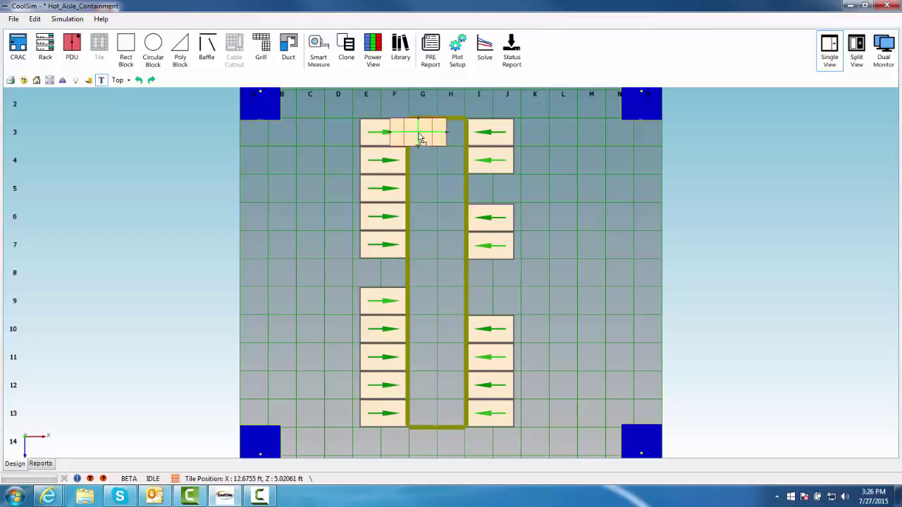
drag(448, 132, 455, 137)
scroll(438, 140, up, 1)
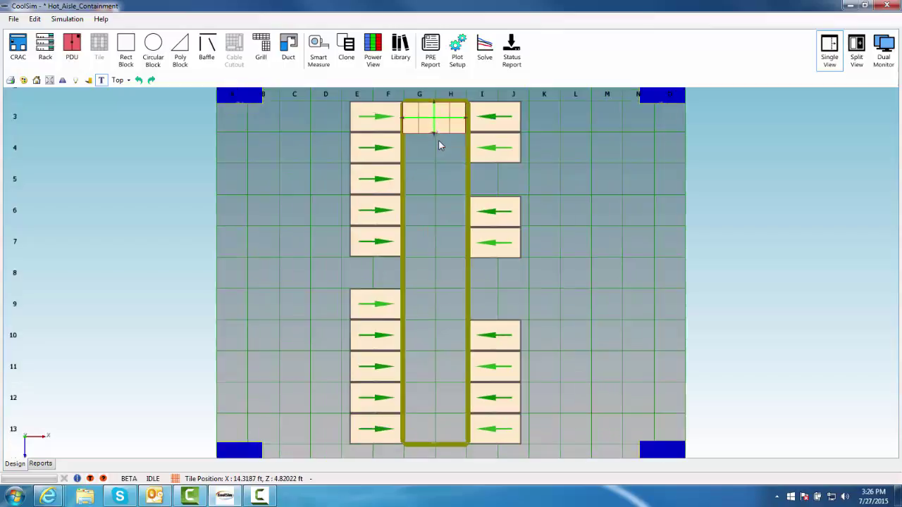
right_click(445, 125)
click(451, 131)
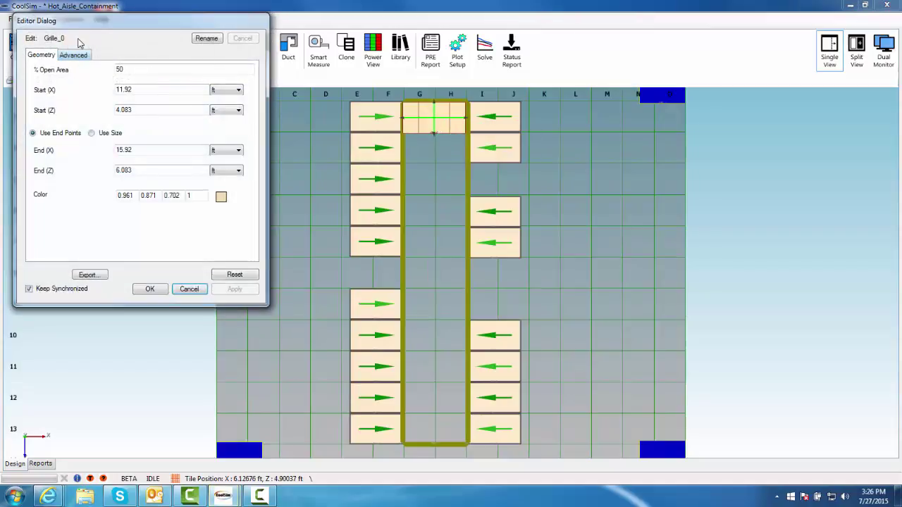
Edit the grille's open area and size it 4.2 ft by 22 ft with Use Size
double_click(120, 70)
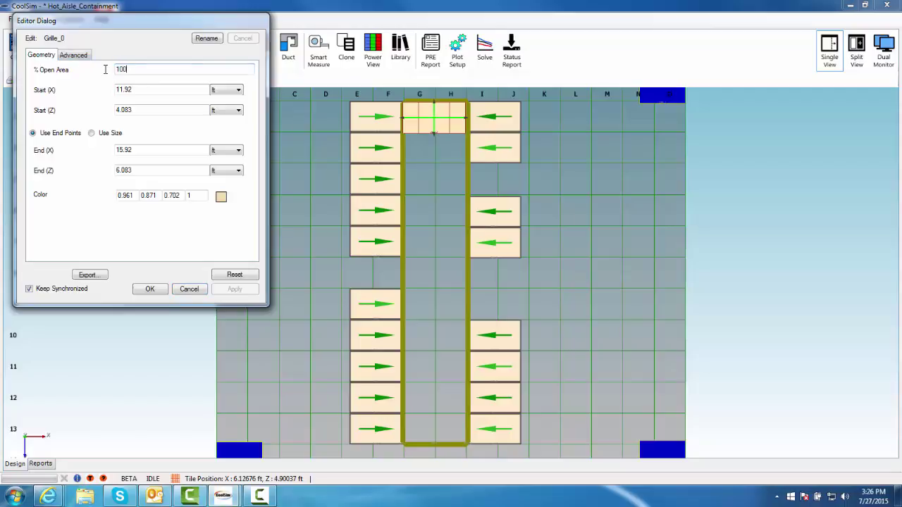
text(100)
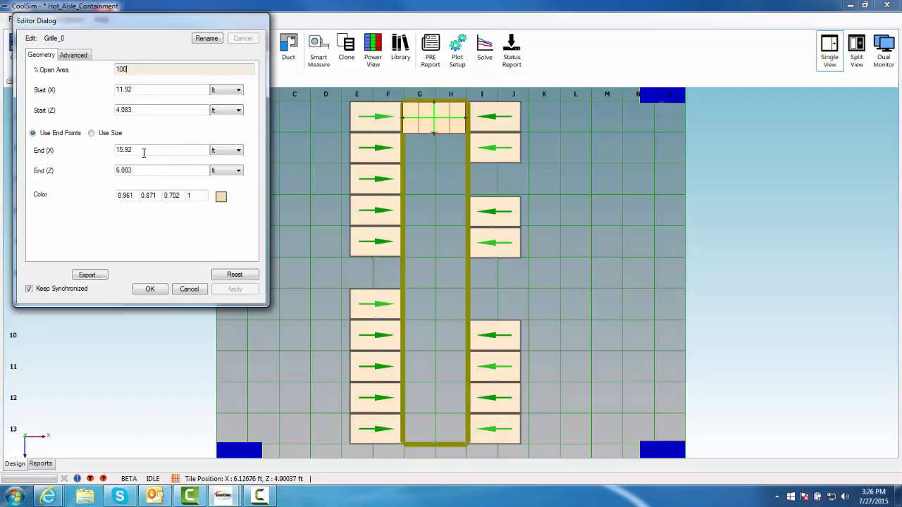
click(91, 133)
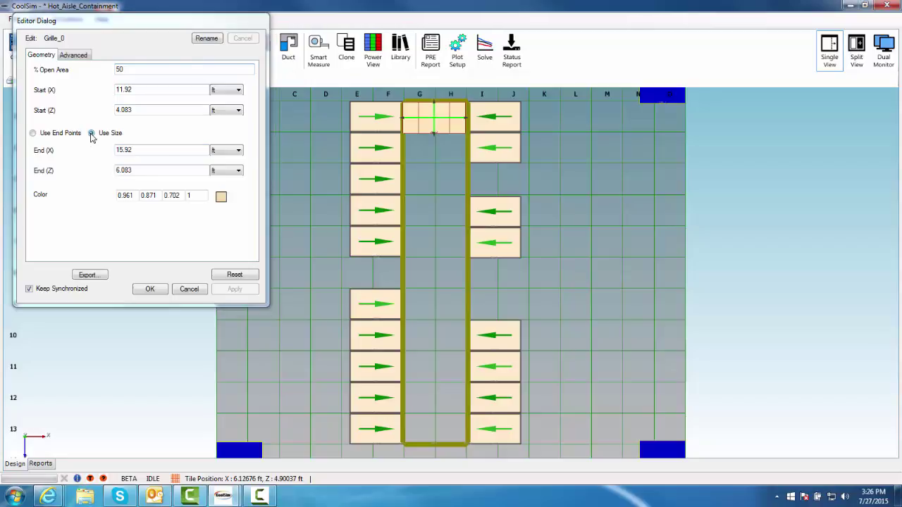
click(156, 150)
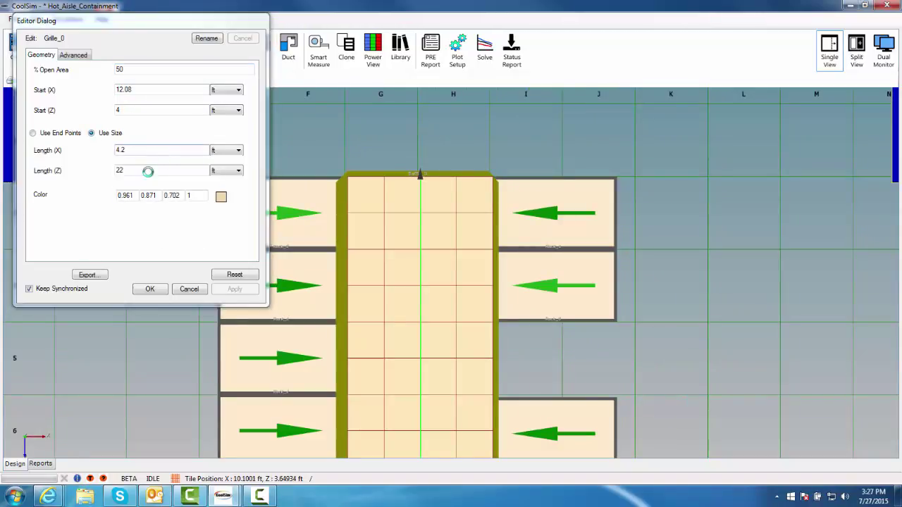
Confirm the grille settings and close the X-direction gaps between the grille and both side baffles
click(146, 290)
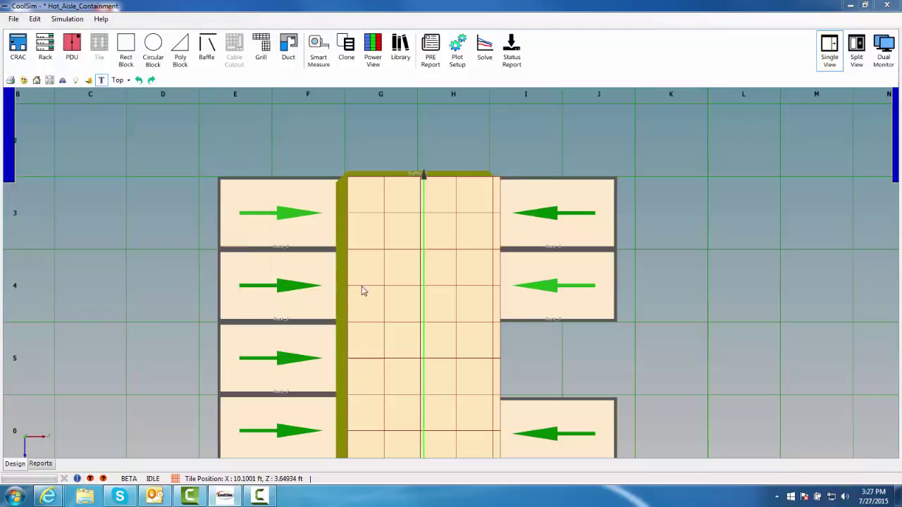
key(shift+Left)
right_click(341, 281)
mouse_move(392, 323)
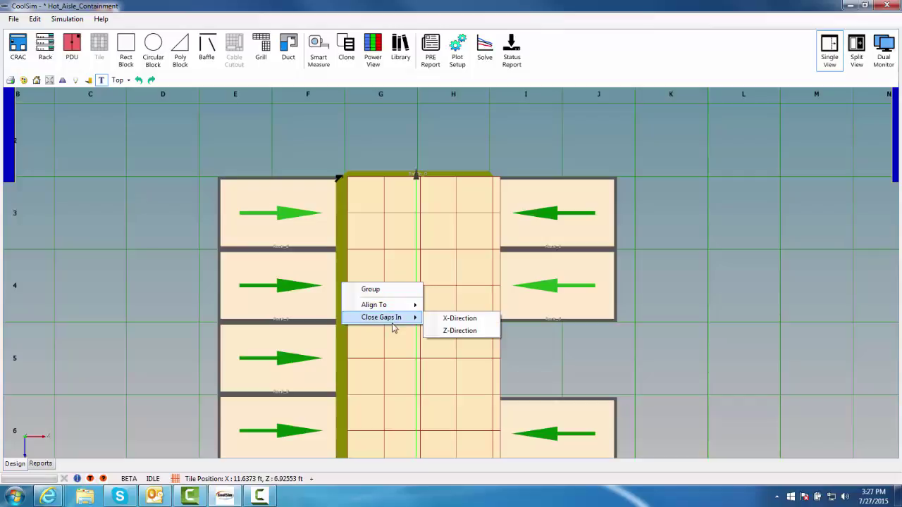
click(460, 318)
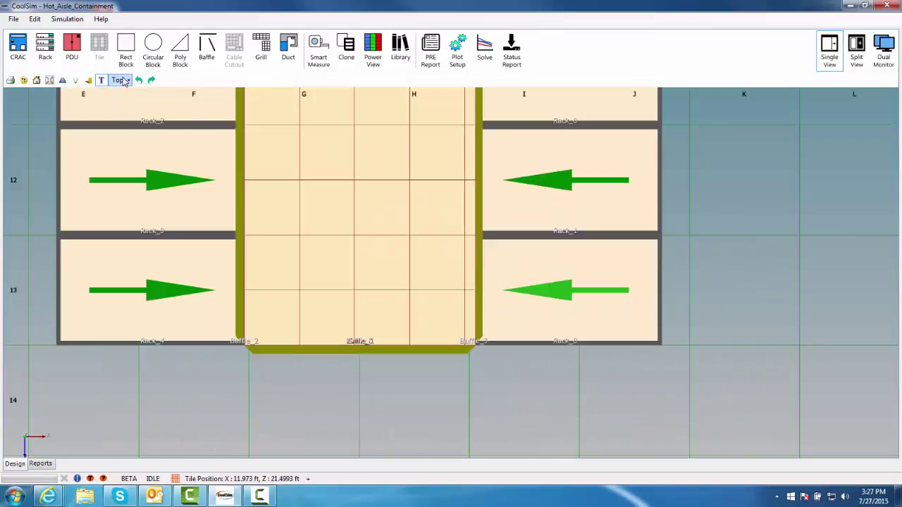
Switch to the perspective view and orbit the room to a low side view
click(134, 79)
click(131, 90)
drag(538, 228, 592, 342)
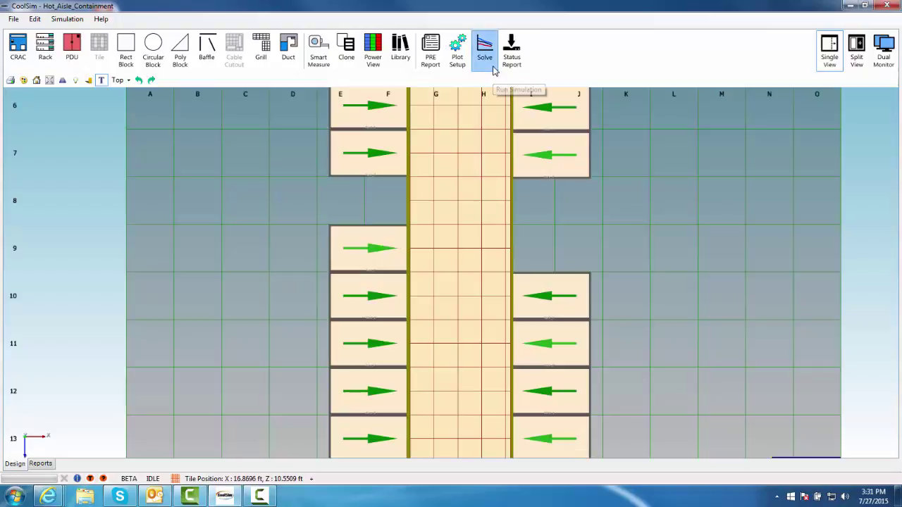
Solve the model and rotate the 60–82.4 °F return-air pathlines to a front view
click(485, 51)
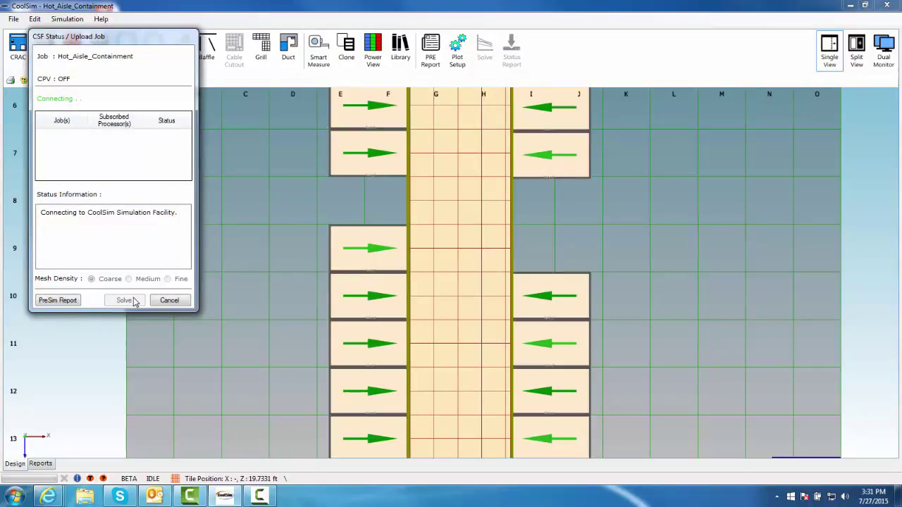
click(124, 300)
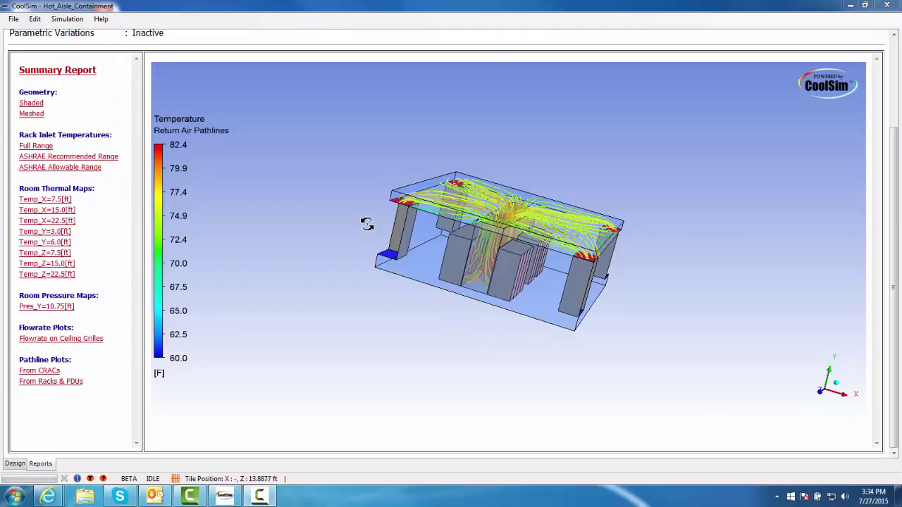
drag(367, 224, 434, 286)
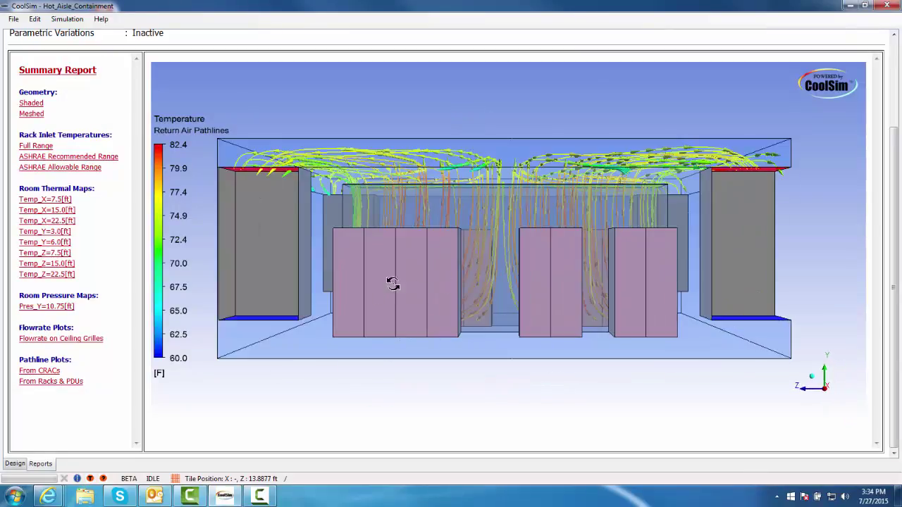